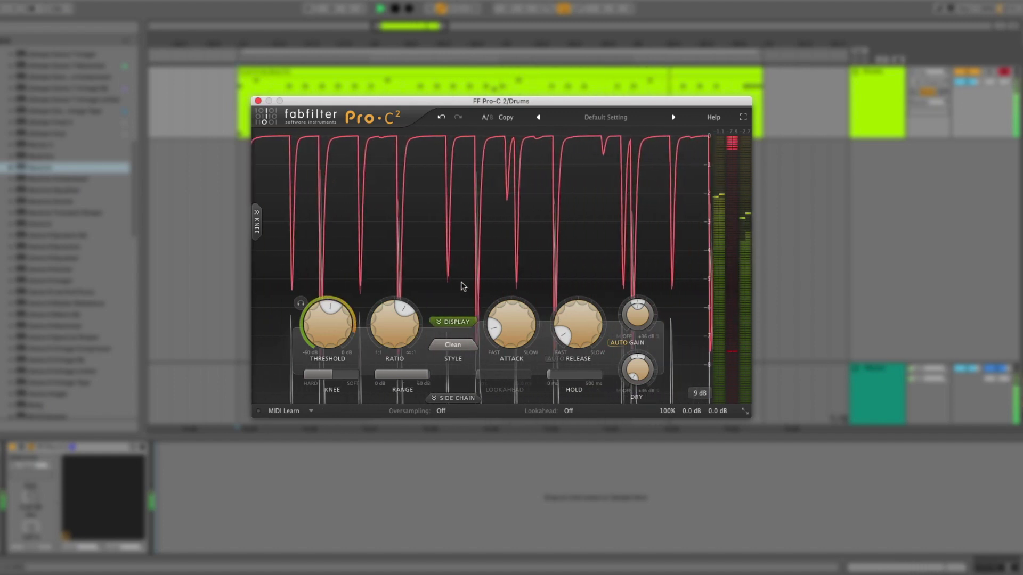
Step: Keep the Clean compression style and reset the side-chain wet mix to 100%
left_click(454, 345)
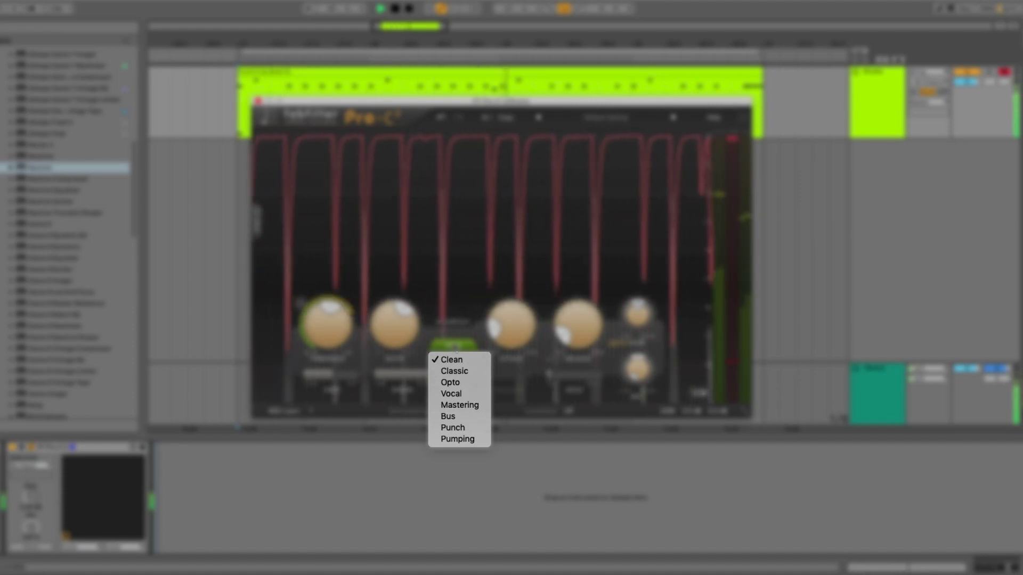
left_click(456, 348)
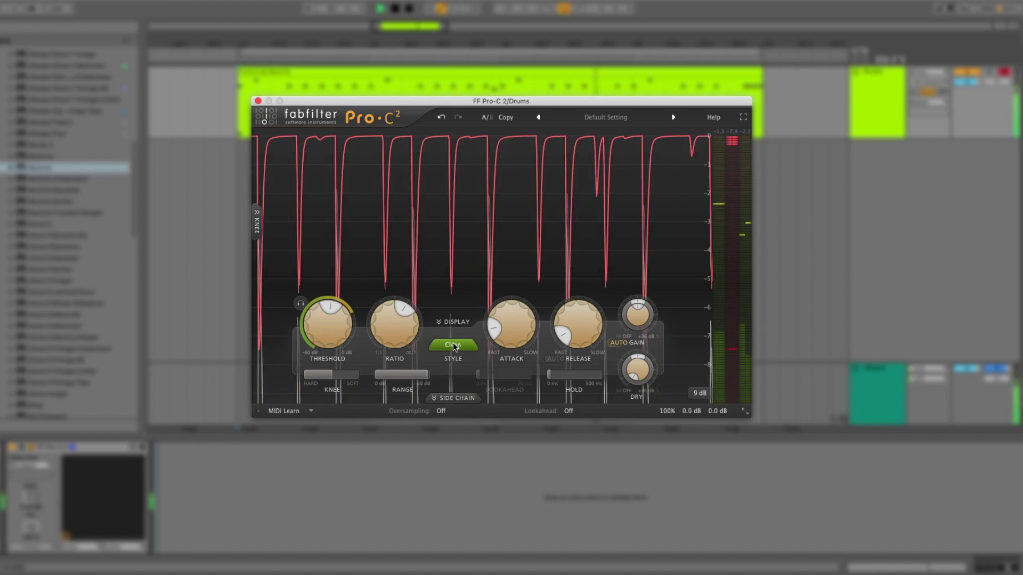
left_click(451, 399)
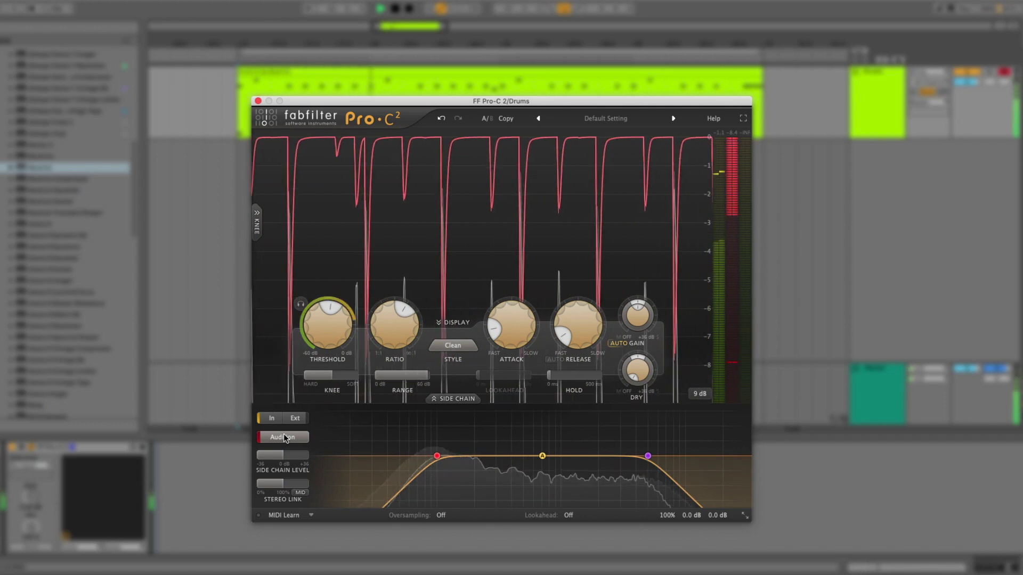
mouse_move(677, 513)
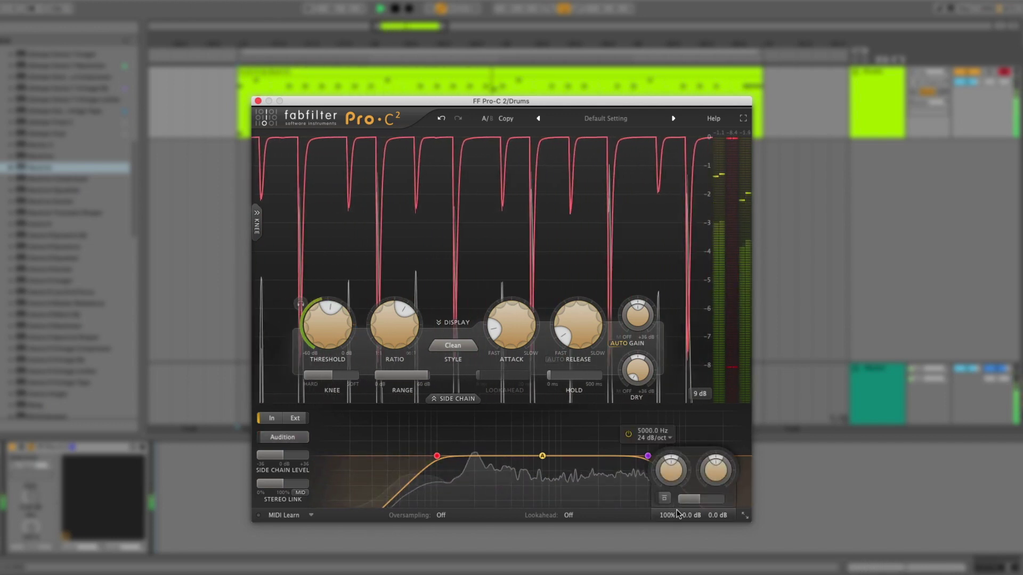
left_click_drag(701, 500, 716, 508)
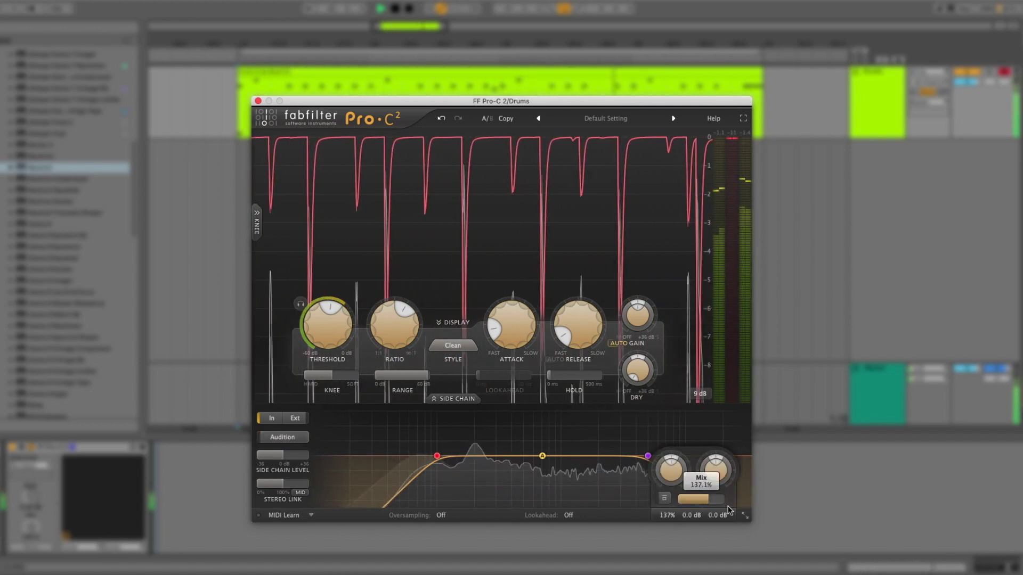
double_click(716, 508)
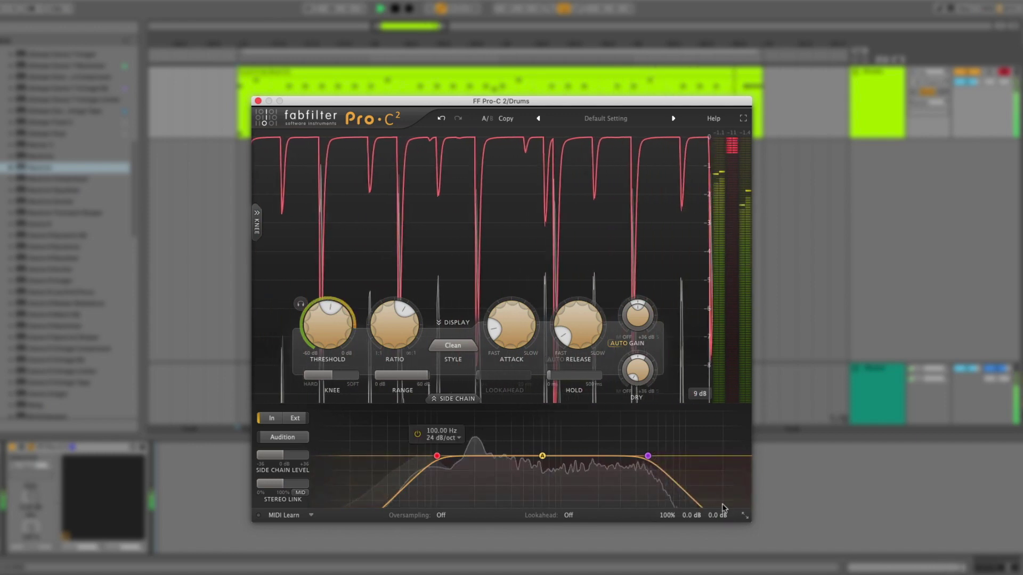
Step: Hide the side-chain settings and leave oversampling off
left_click(453, 399)
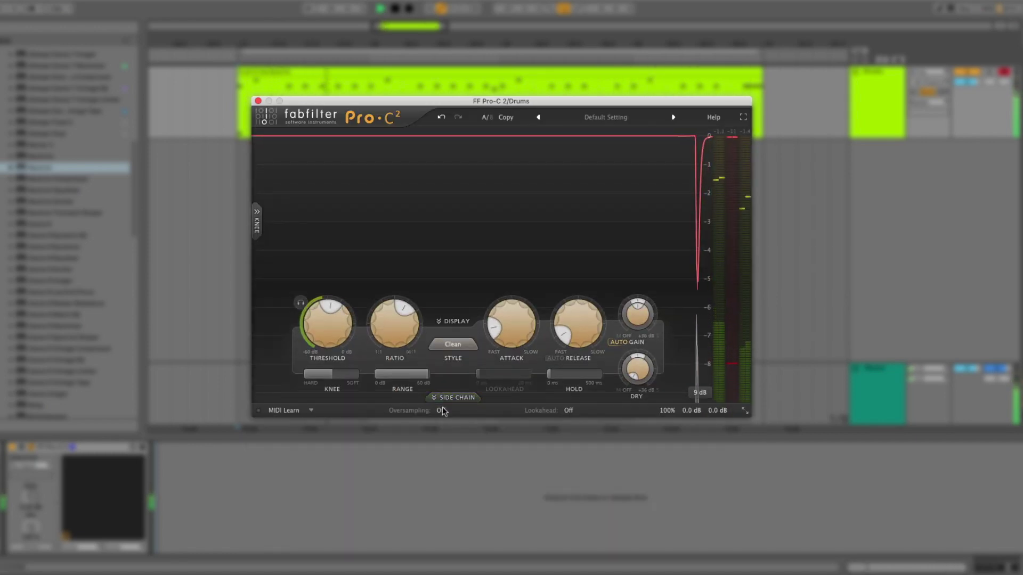
left_click(441, 411)
left_click(450, 424)
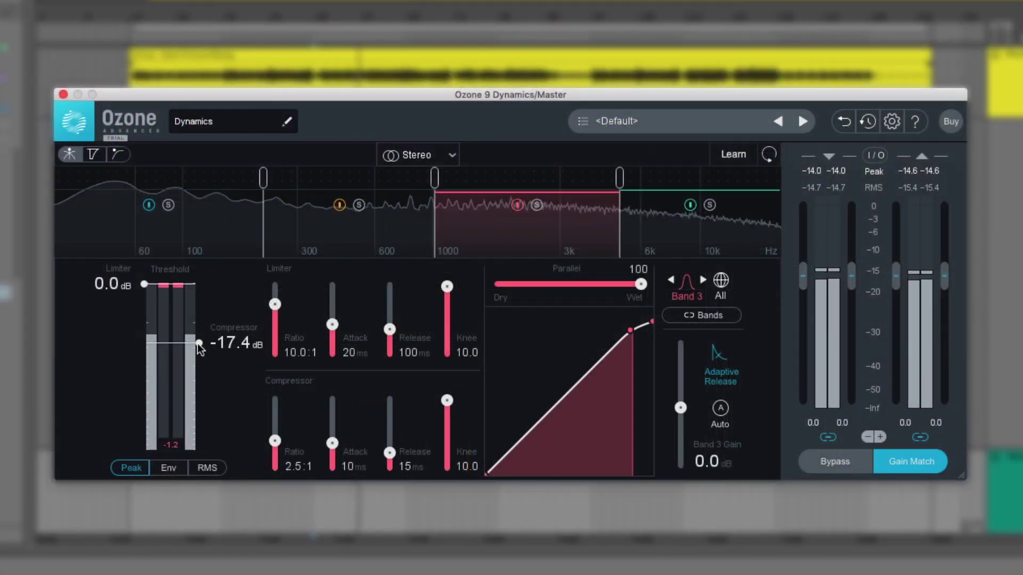
Step: Drag band 4's threshold down to -22.8 dB and band 2's to -16.0 dB
left_click_drag(201, 343, 200, 355)
left_click(644, 222)
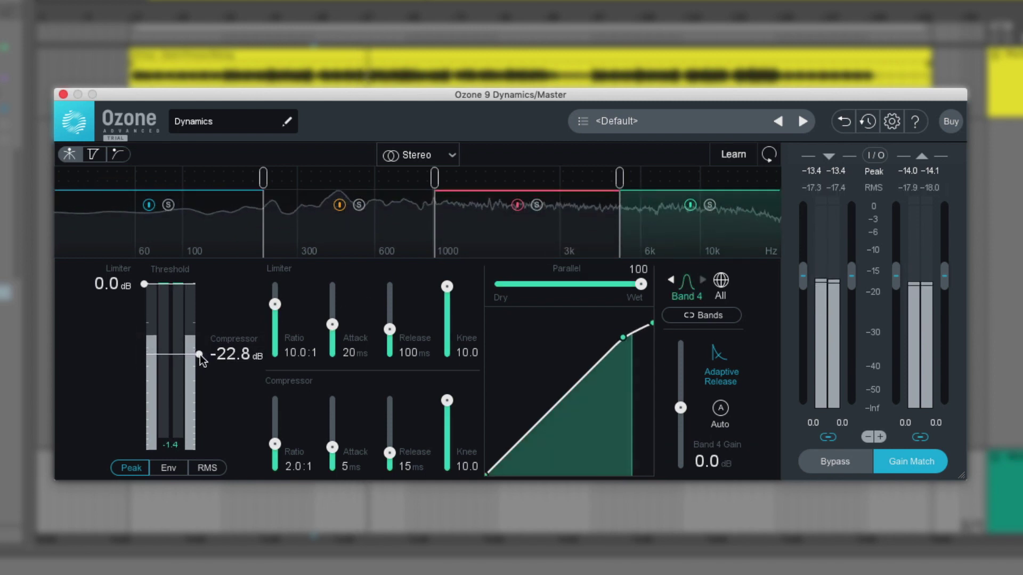
left_click(468, 224)
left_click(371, 226)
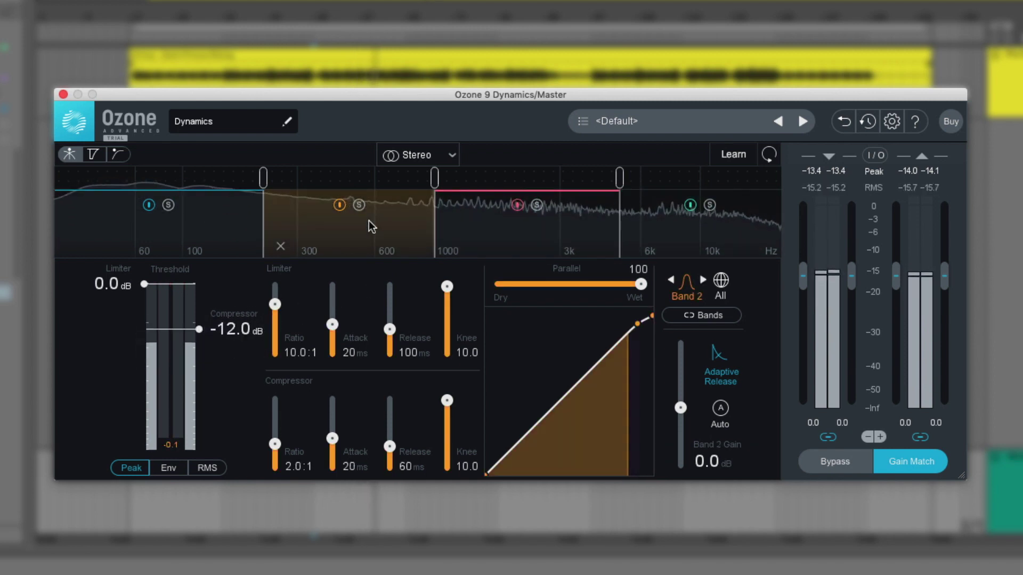
left_click_drag(200, 328, 199, 339)
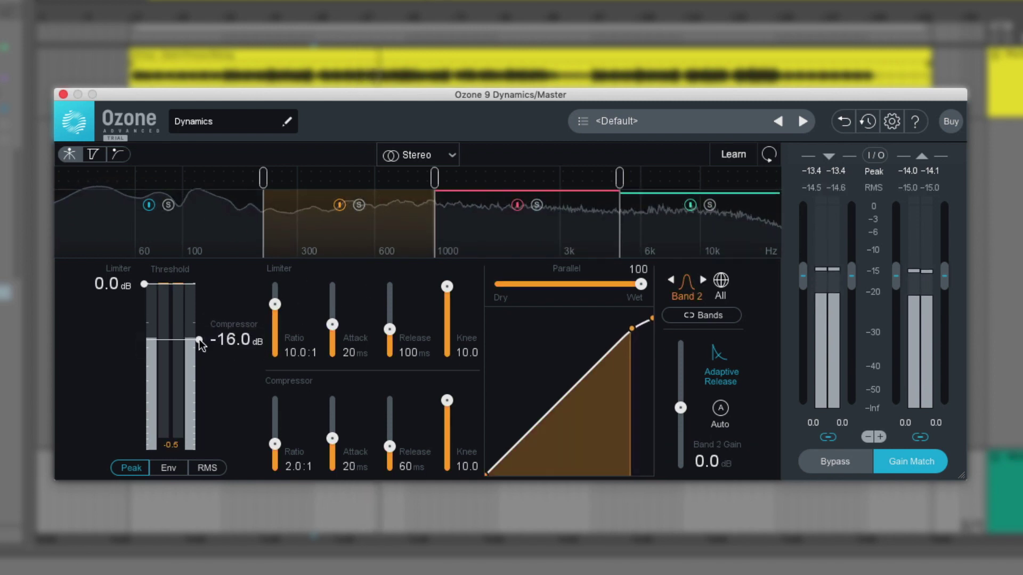
left_click(461, 232)
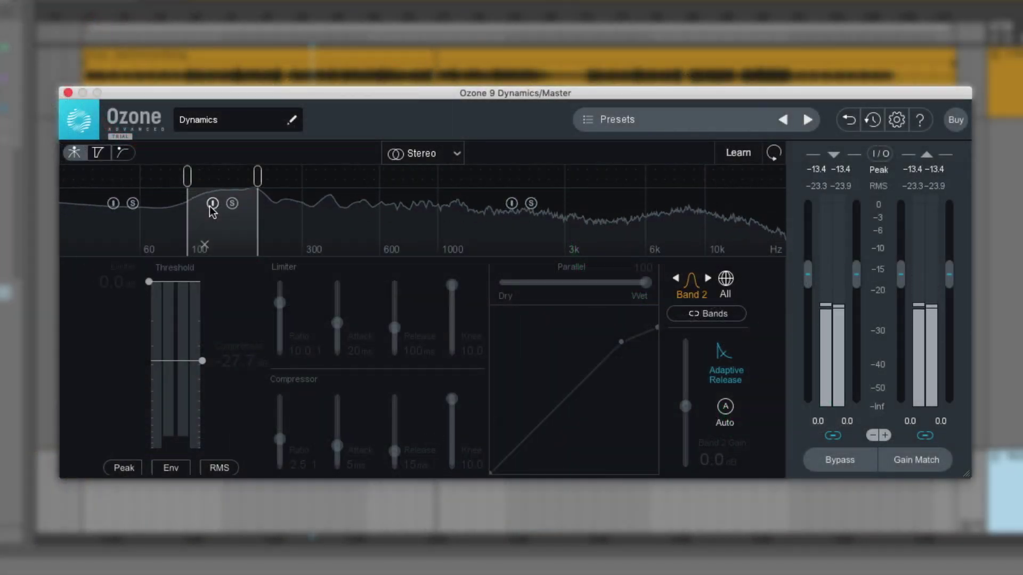
Step: Give band 2 a 3.0:1 ratio, 60 ms attack and 70 ms release, and switch detection to Env
left_click(213, 203)
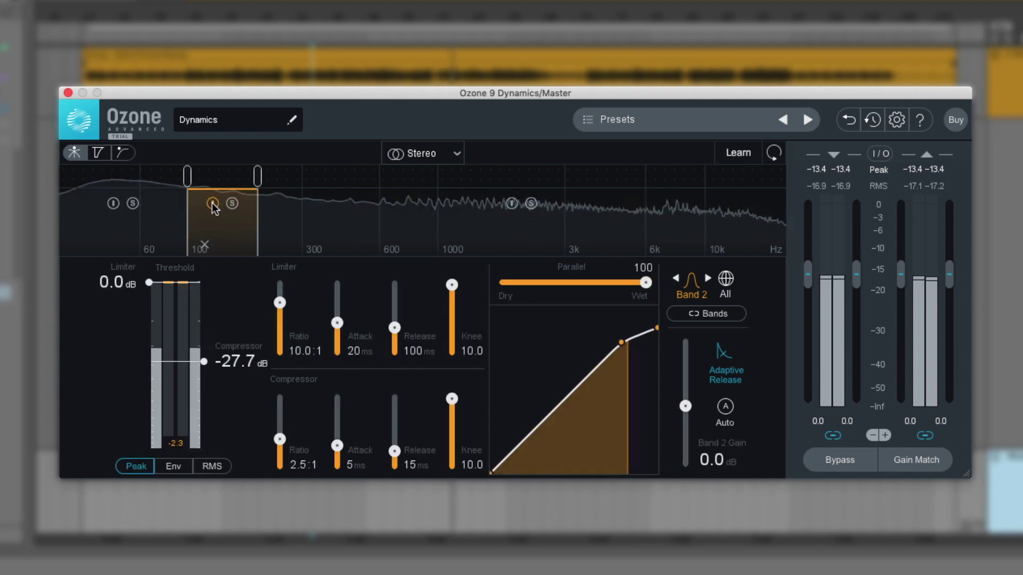
left_click_drag(280, 440, 280, 436)
left_click_drag(338, 445, 395, 449)
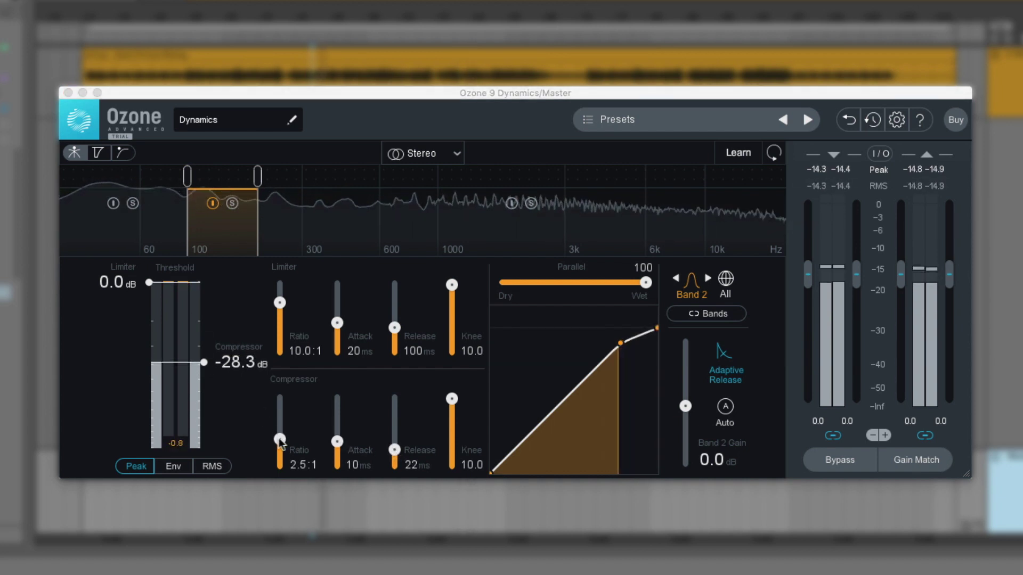
left_click_drag(279, 438, 281, 460)
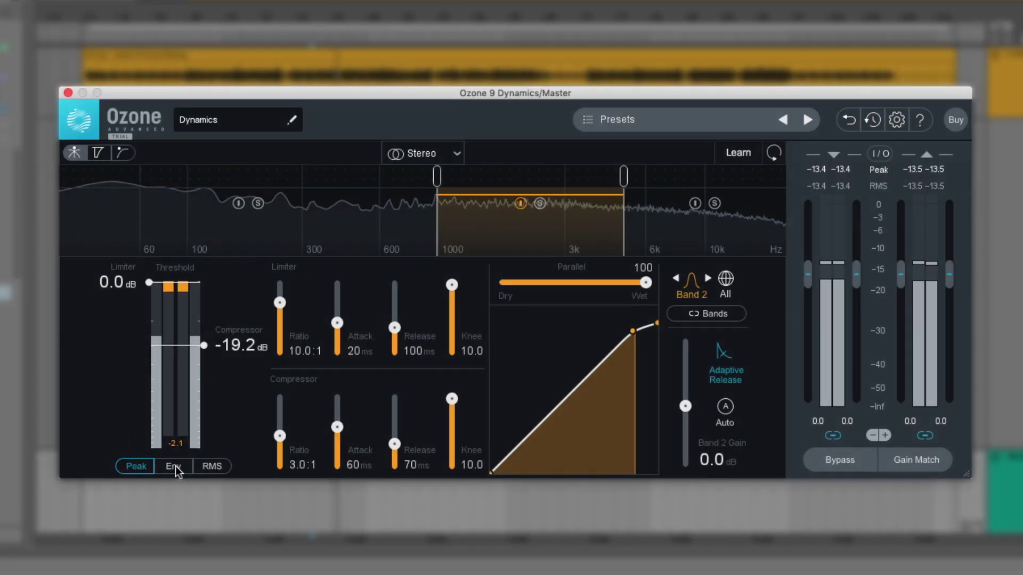
left_click(174, 466)
Step: Switch detection to RMS, compare band 2 bypassed and active, then enable Gain Match
left_click(208, 466)
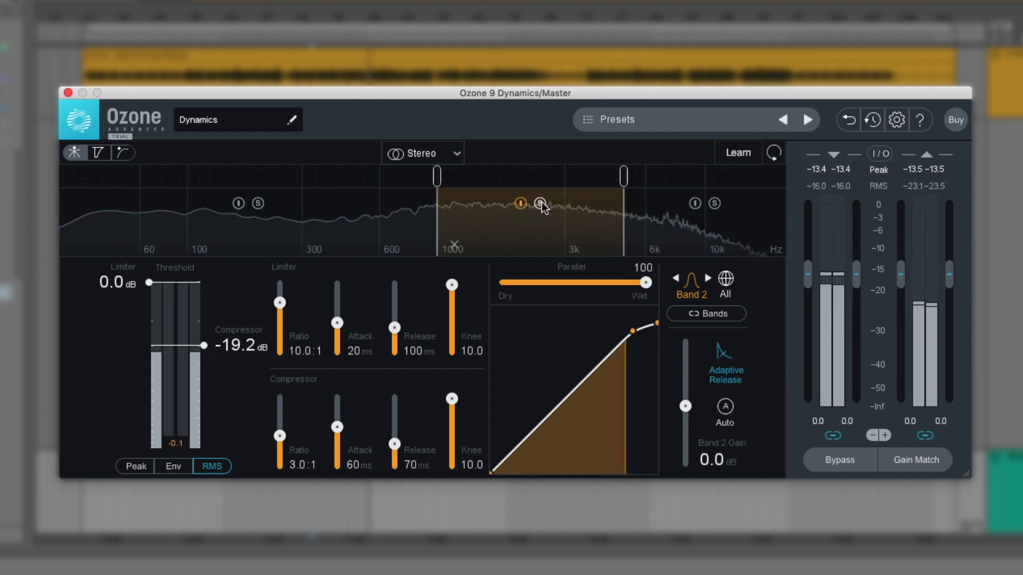
left_click(521, 204)
left_click(520, 203)
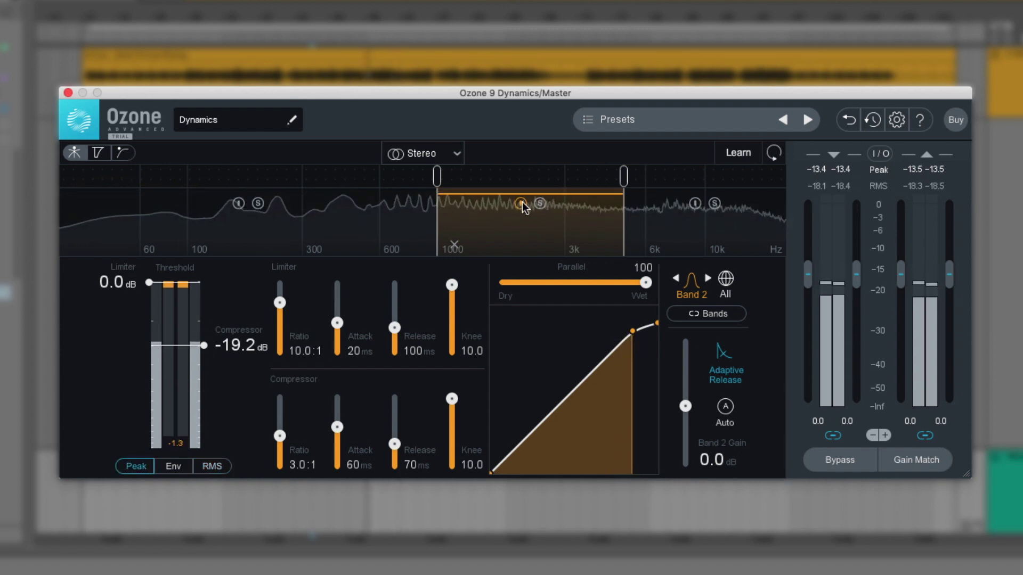
left_click(900, 459)
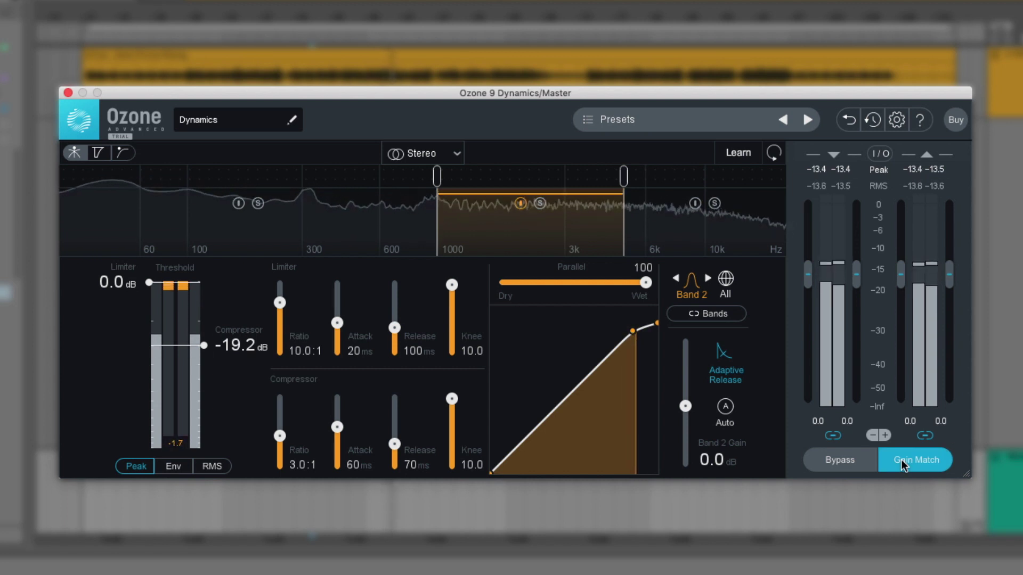
Step: Toggle the Dynamics module's Bypass on, off and on again to compare the mix
left_click(844, 461)
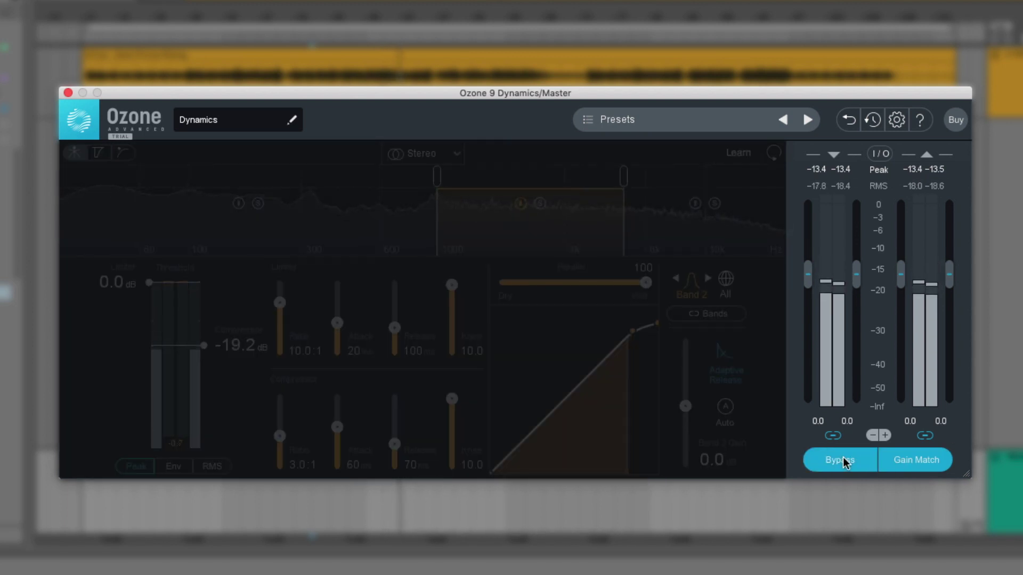
left_click(844, 461)
left_click(844, 461)
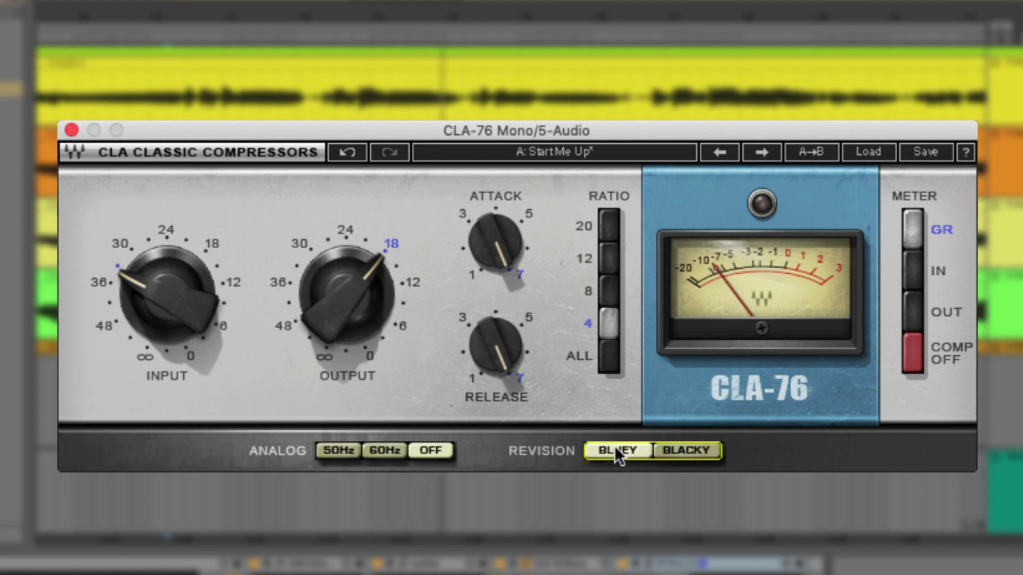
Step: Compare the Blacky and Bluey revisions, keep Bluey, and set the ratio to ALL
left_click(676, 450)
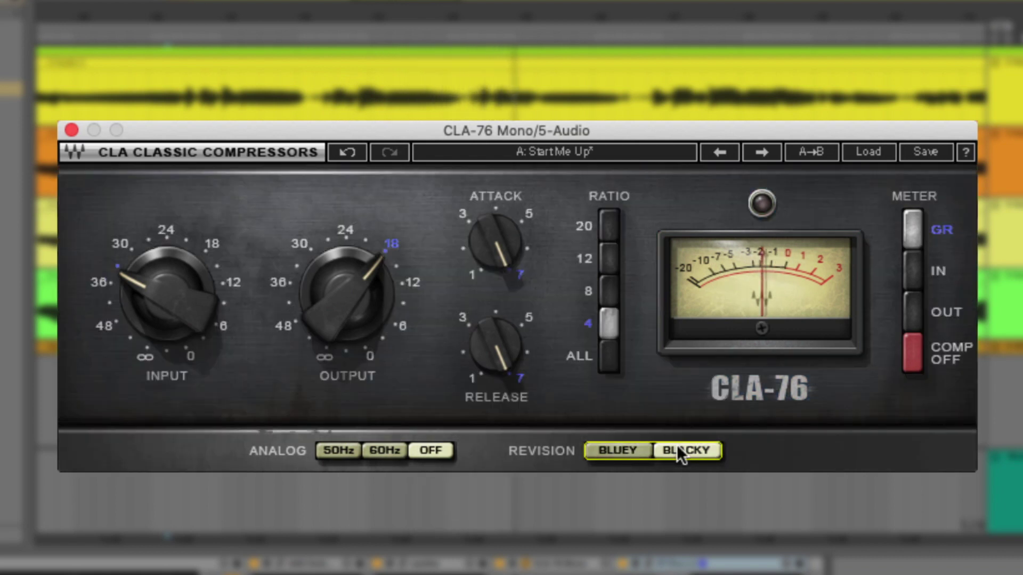
left_click(624, 449)
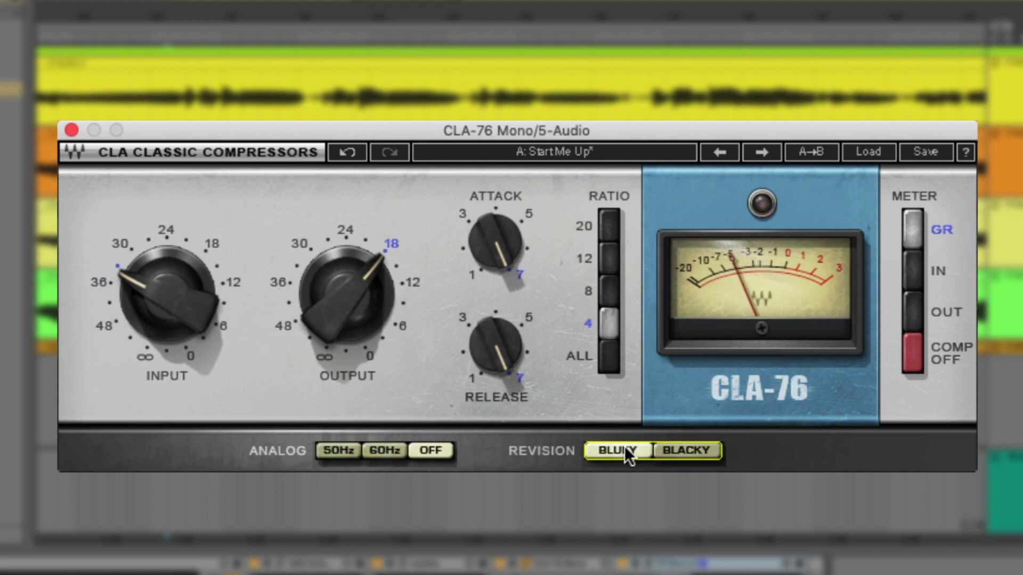
left_click(607, 355)
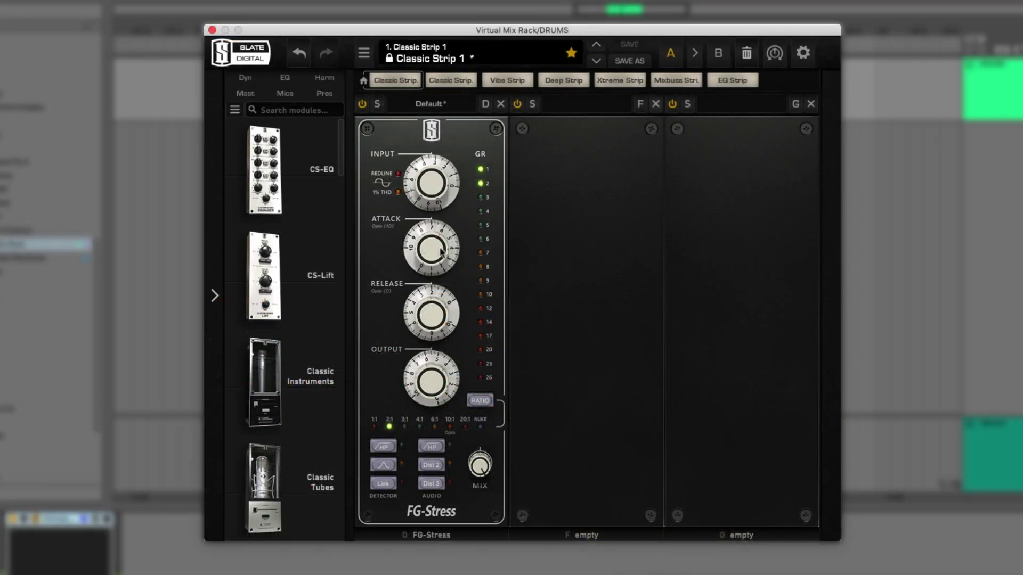
Step: Zero the FG-Stress attack and release, then raise release to 2.30 and attack to 4.10
left_click_drag(441, 252, 426, 366)
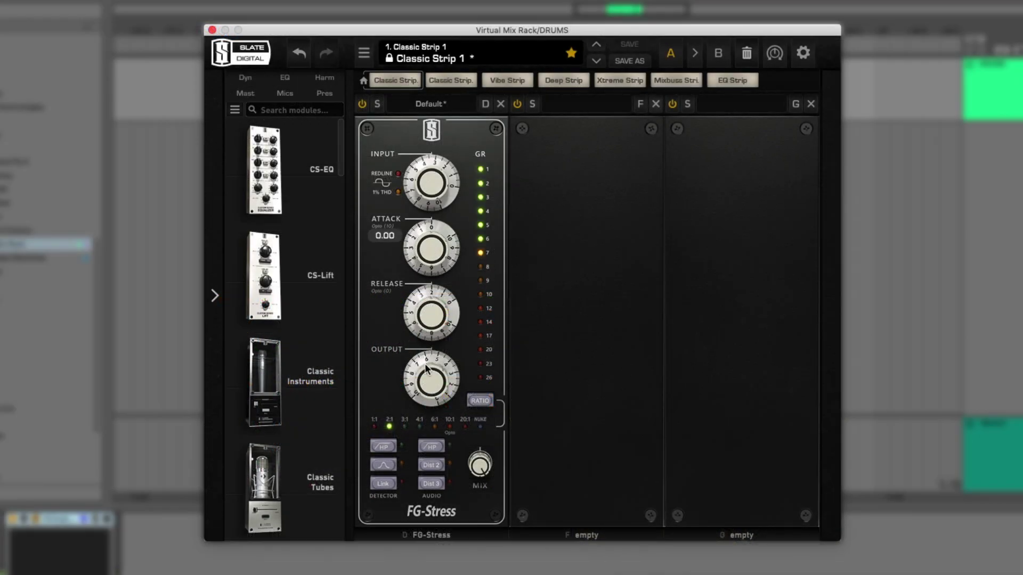
left_click_drag(427, 318, 428, 371)
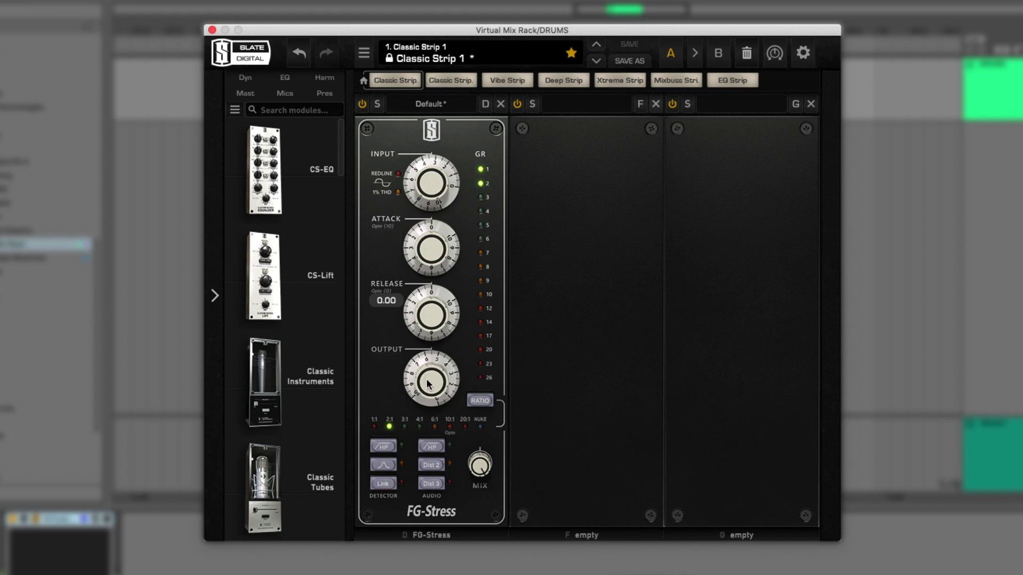
left_click_drag(425, 350, 423, 297)
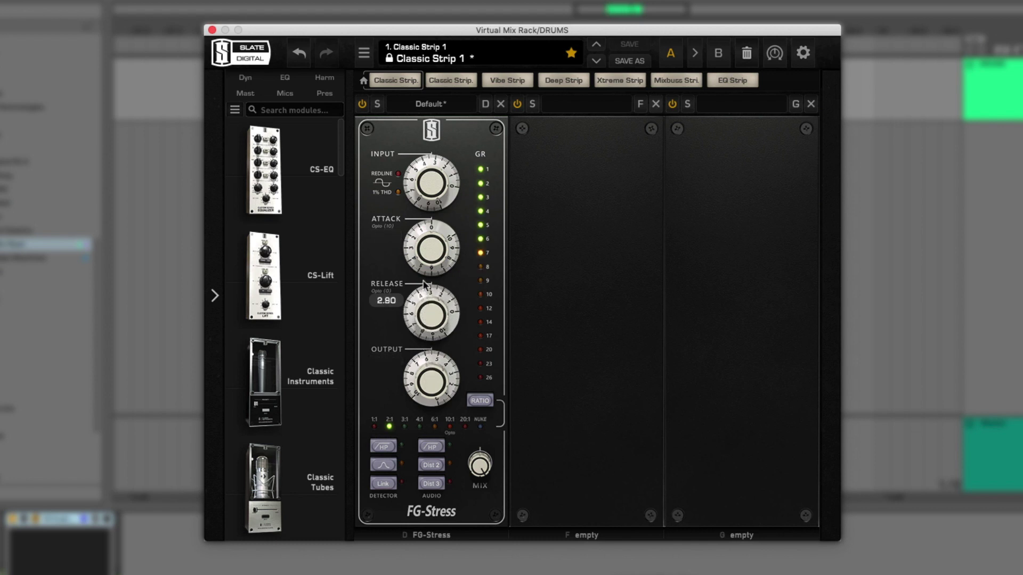
left_click_drag(436, 261, 453, 213)
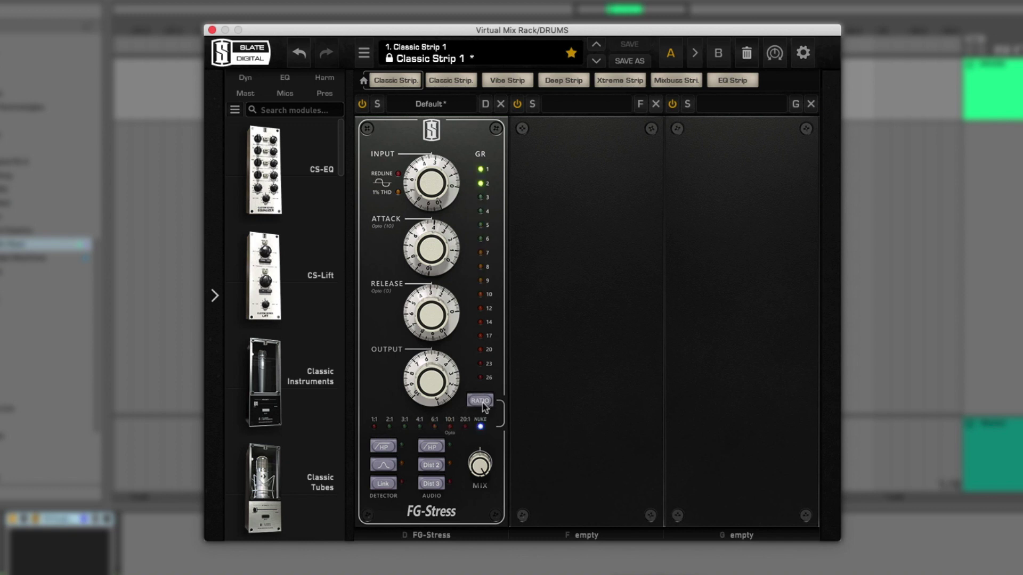
Step: Engage AUDIO HP and Dist 3, and lower the FG-Stress attack to 1.40
left_click(434, 446)
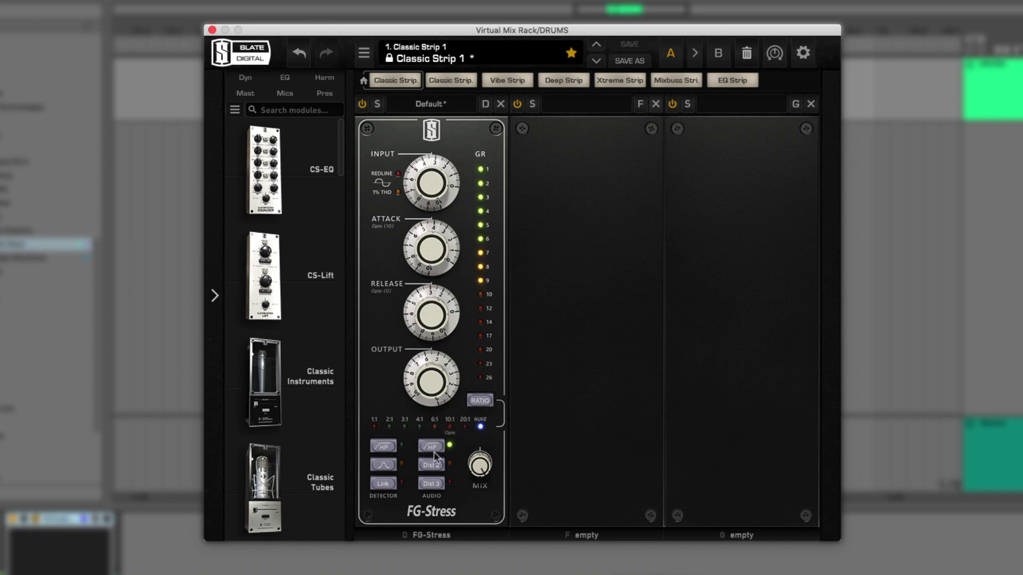
left_click(433, 482)
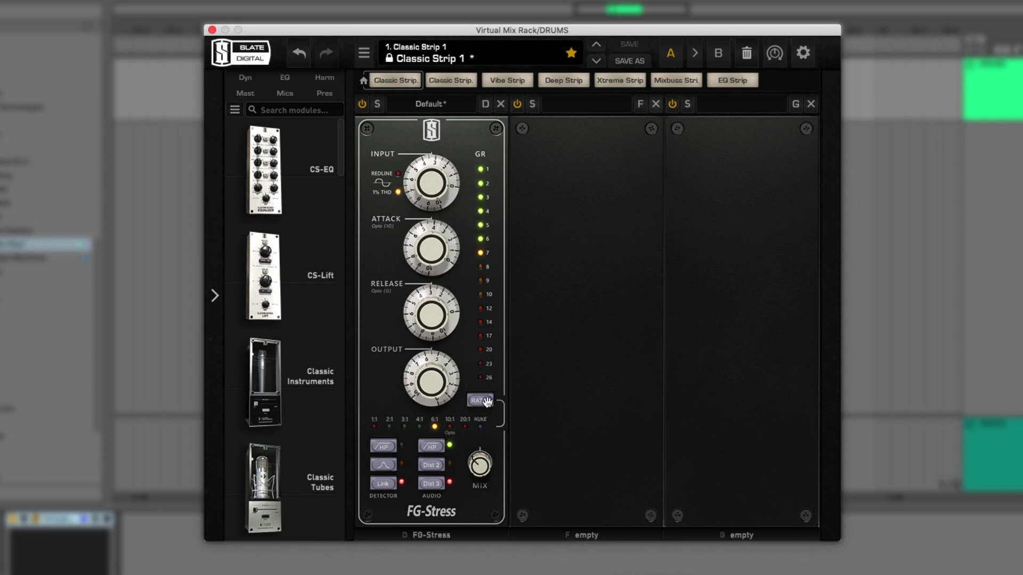
left_click_drag(439, 286, 441, 301)
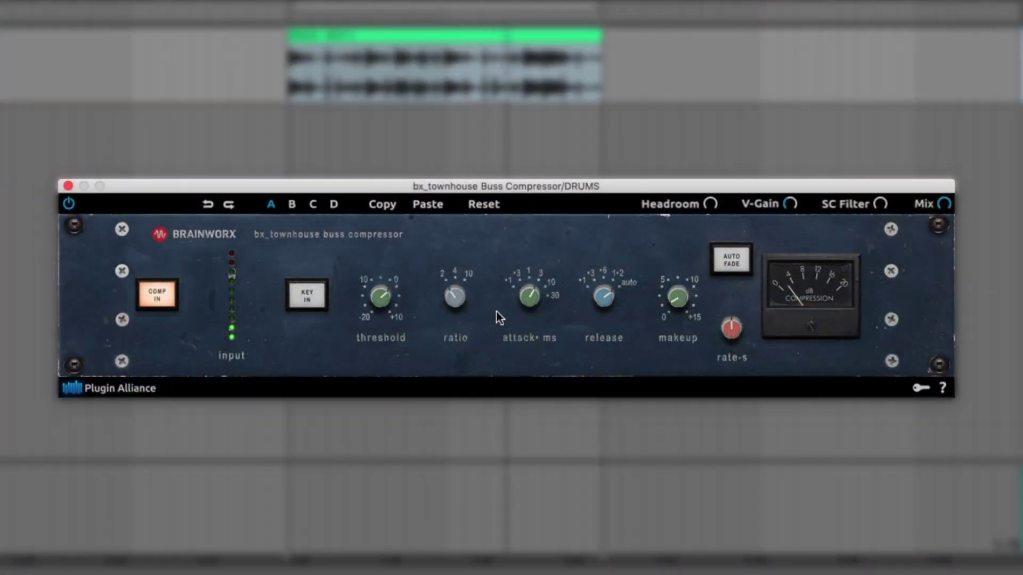
Step: Shorten the release, set the ratio to about 4:1 and the threshold to -5.0 dB
mouse_move(528, 307)
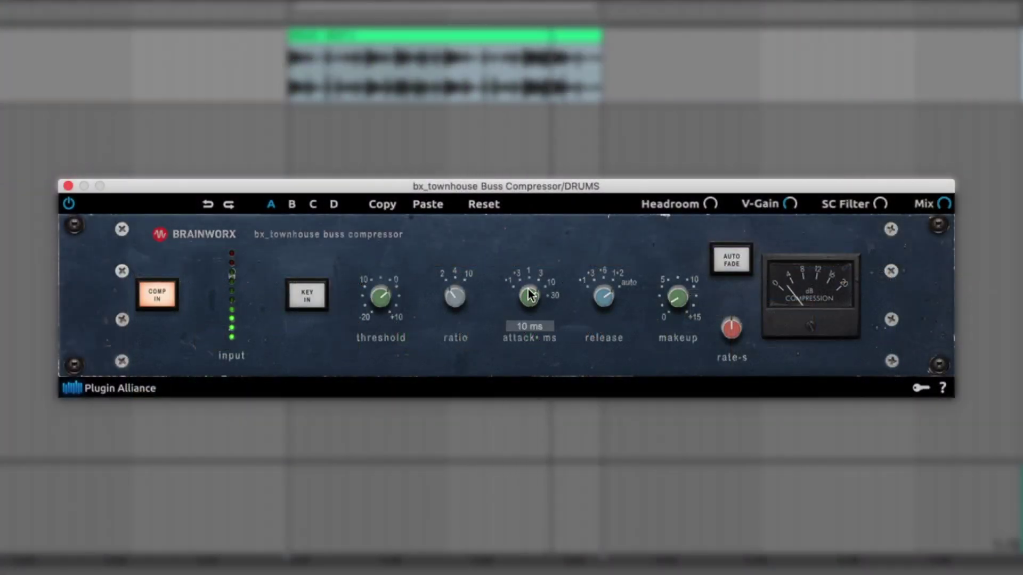
mouse_move(604, 308)
left_click_drag(604, 307, 600, 333)
mouse_move(678, 298)
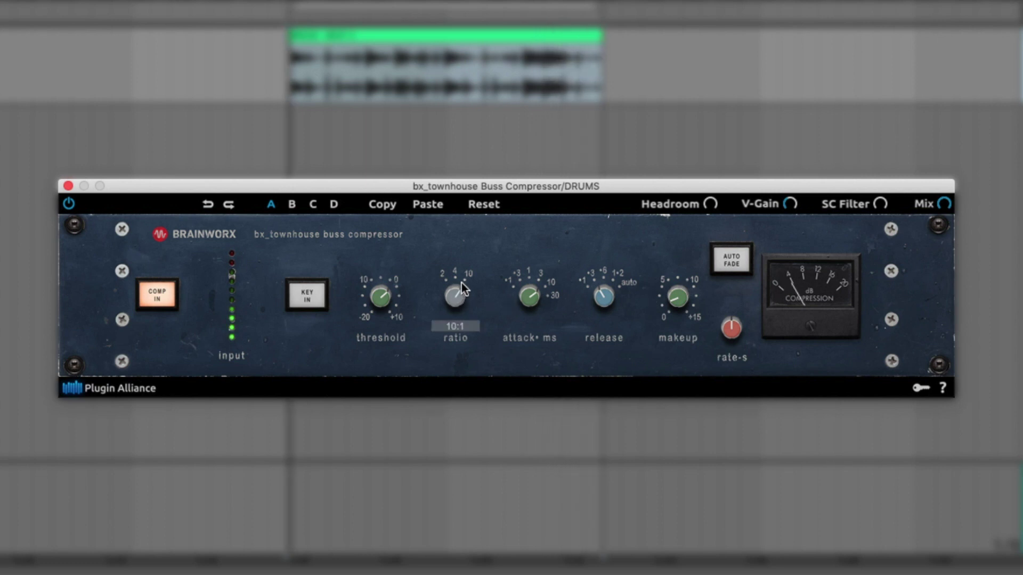
left_click_drag(457, 302, 457, 294)
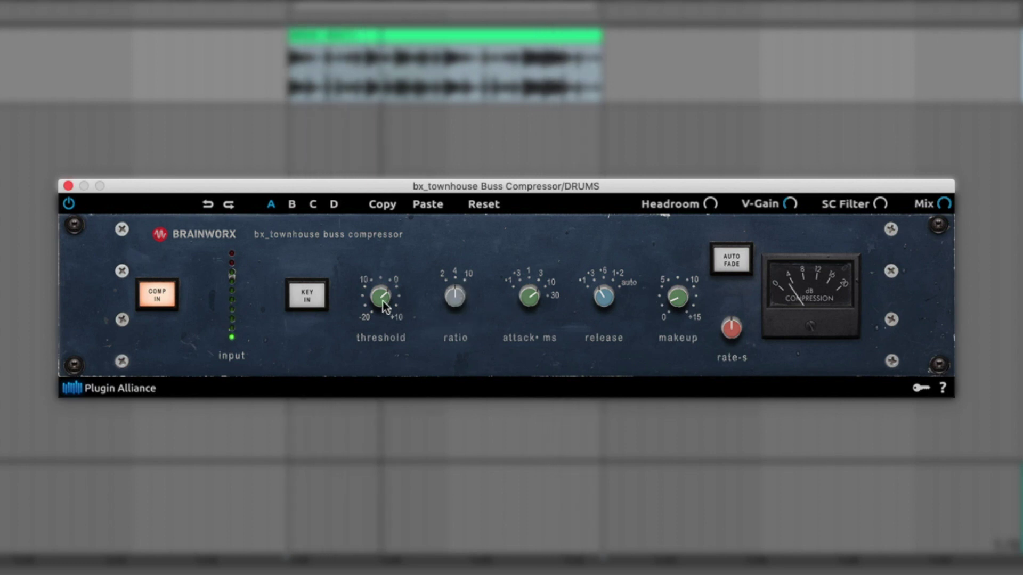
mouse_move(382, 303)
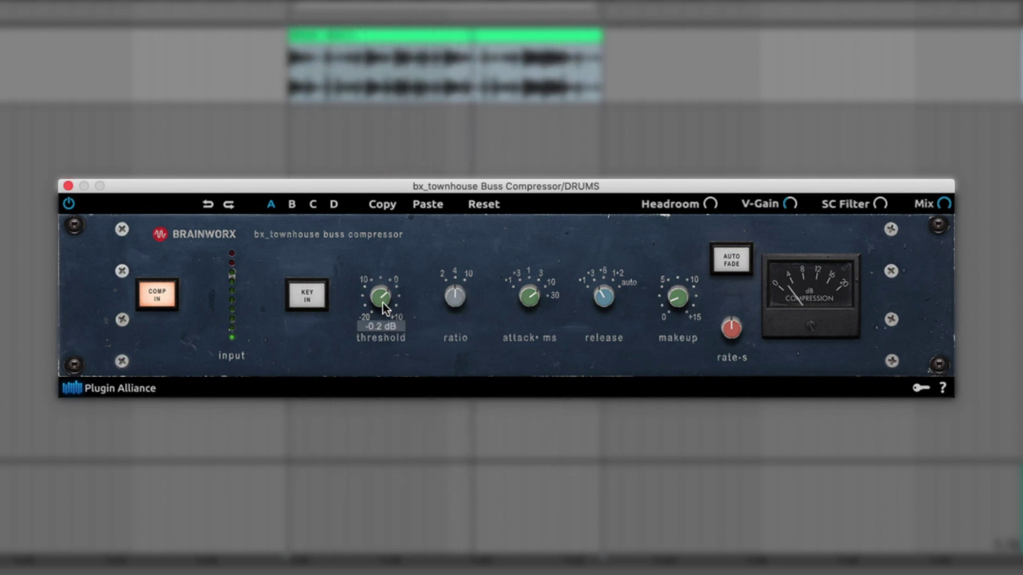
left_click_drag(383, 302, 381, 324)
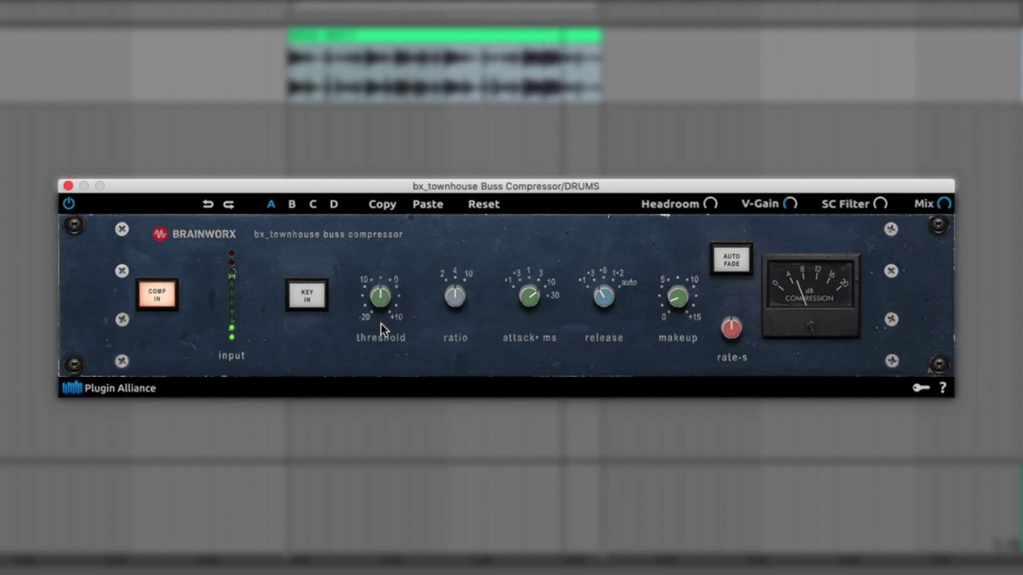
Step: Set the mix to 91%, sidechain filter to about 100 Hz and headroom to +0.8 dB
left_click_drag(937, 206, 931, 271)
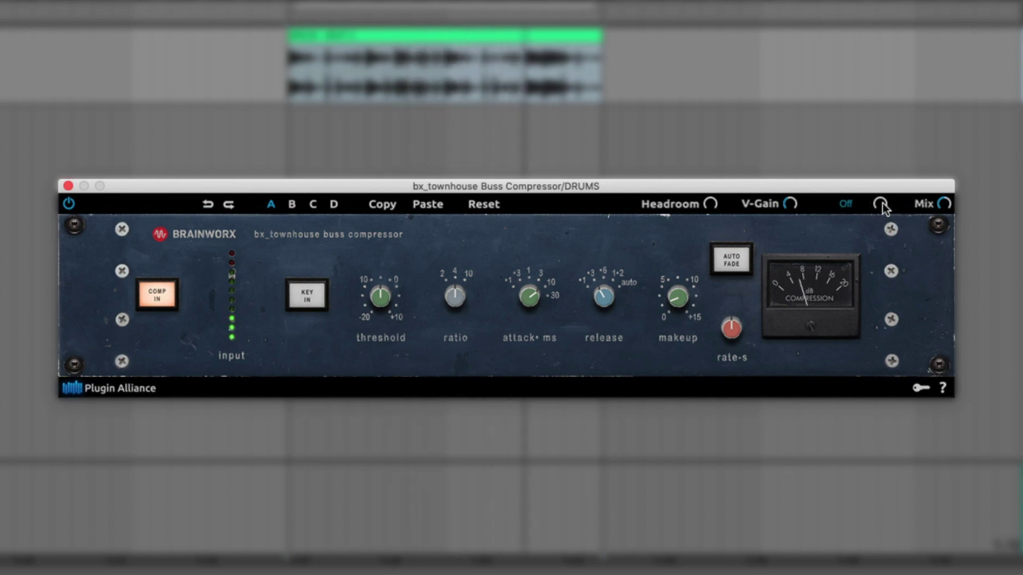
left_click_drag(883, 203, 884, 187)
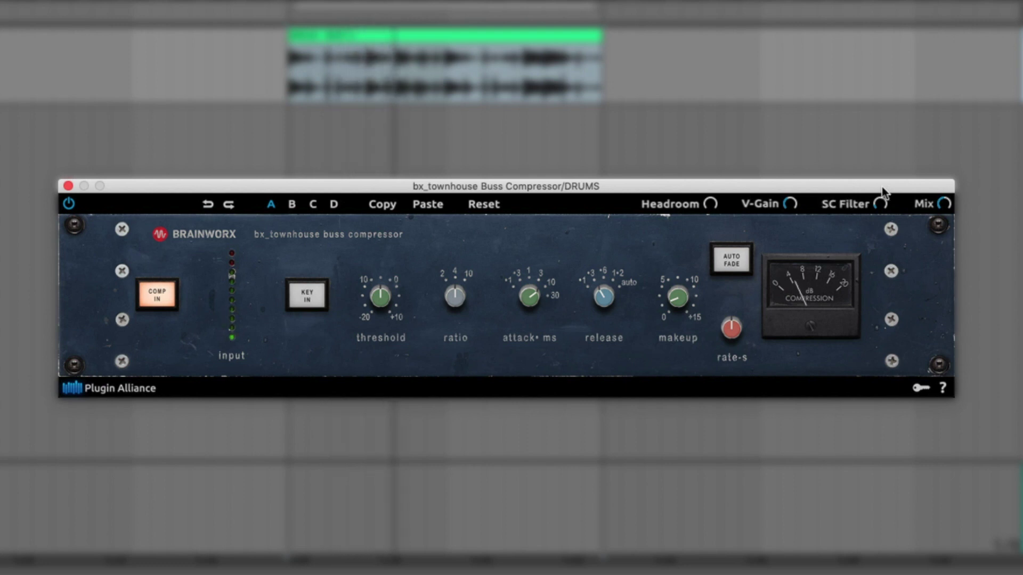
left_click_drag(709, 205, 711, 202)
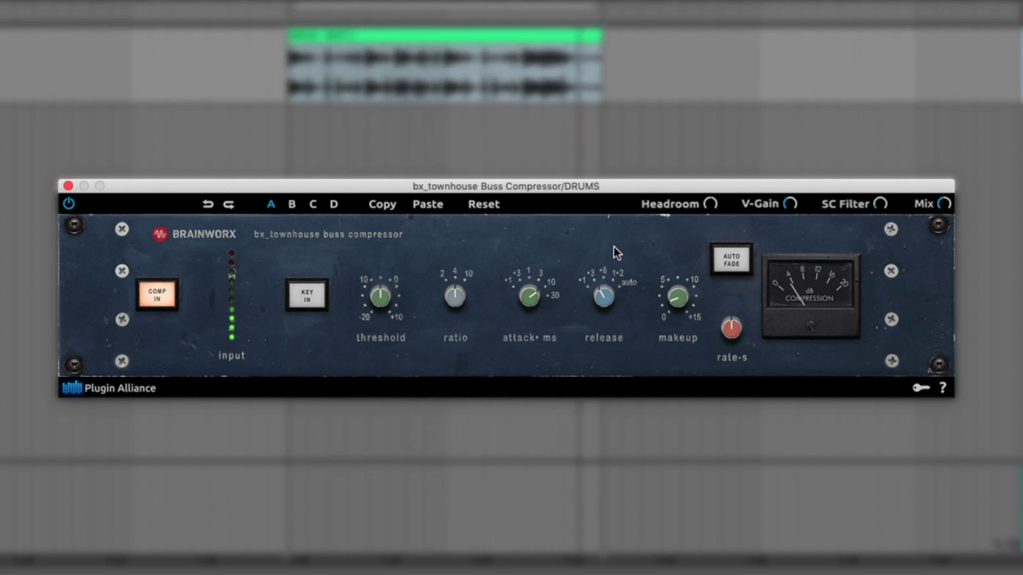
Step: Try a 2:1 ratio, reset it to about 4:1, and set the threshold to -6.5 dB
left_click_drag(455, 300, 455, 310)
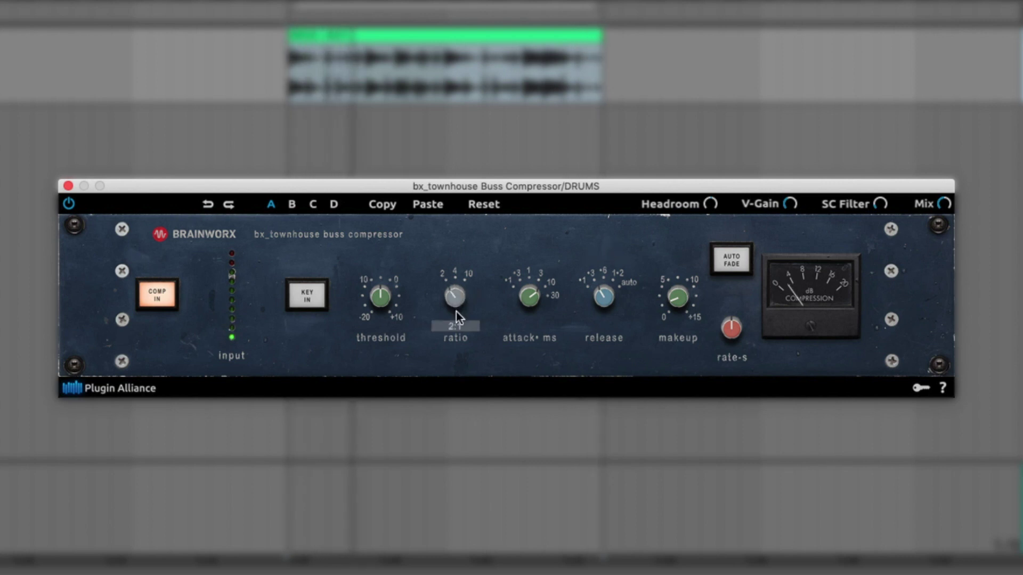
double_click(456, 300)
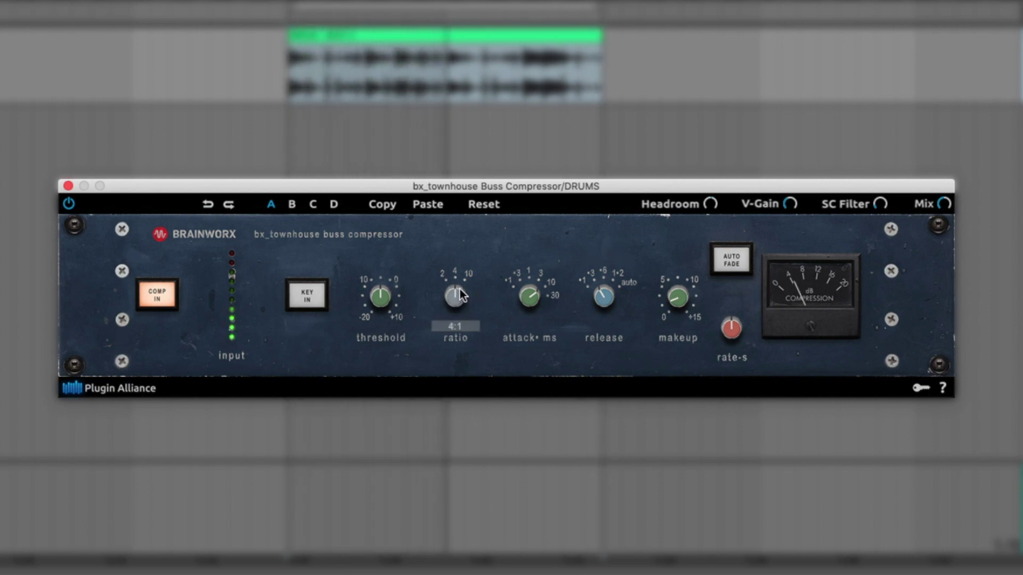
left_click_drag(458, 294, 461, 283)
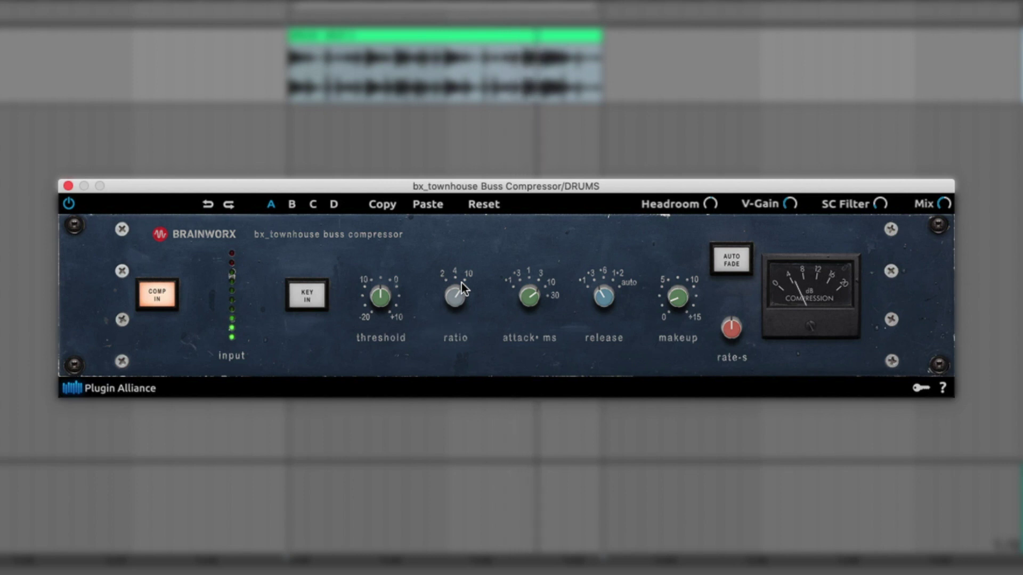
left_click_drag(396, 299, 379, 305)
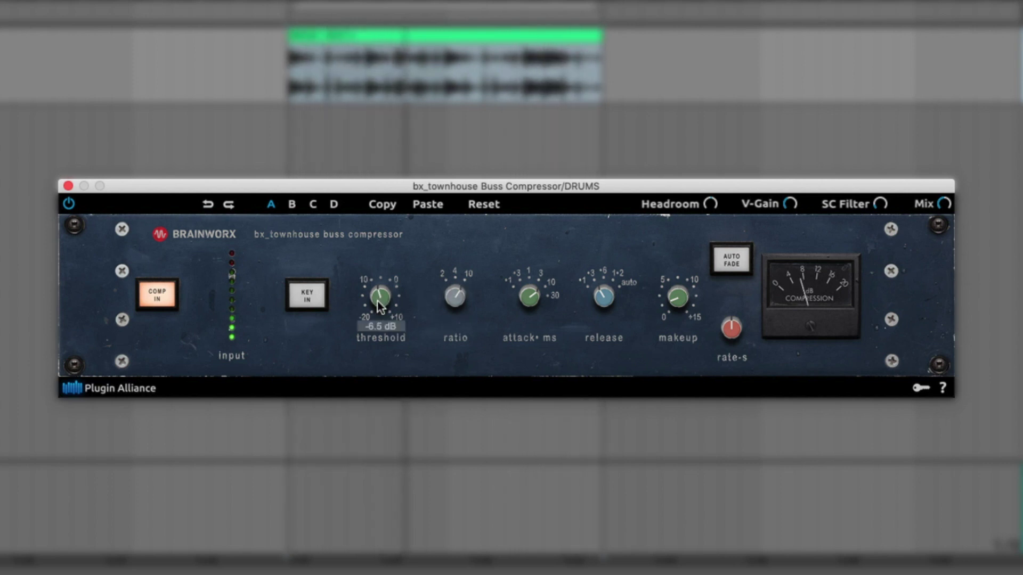
left_click_drag(378, 303, 378, 308)
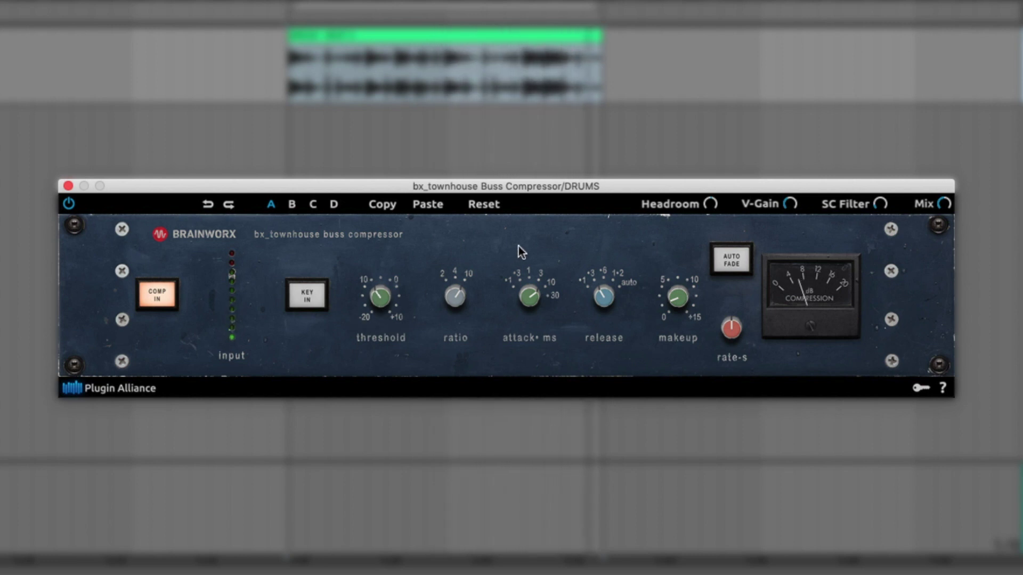
Step: Set the attack to 3 ms, release to 0.6 s, and the wet mix to 72%
left_click_drag(525, 285, 528, 323)
left_click_drag(604, 298, 604, 288)
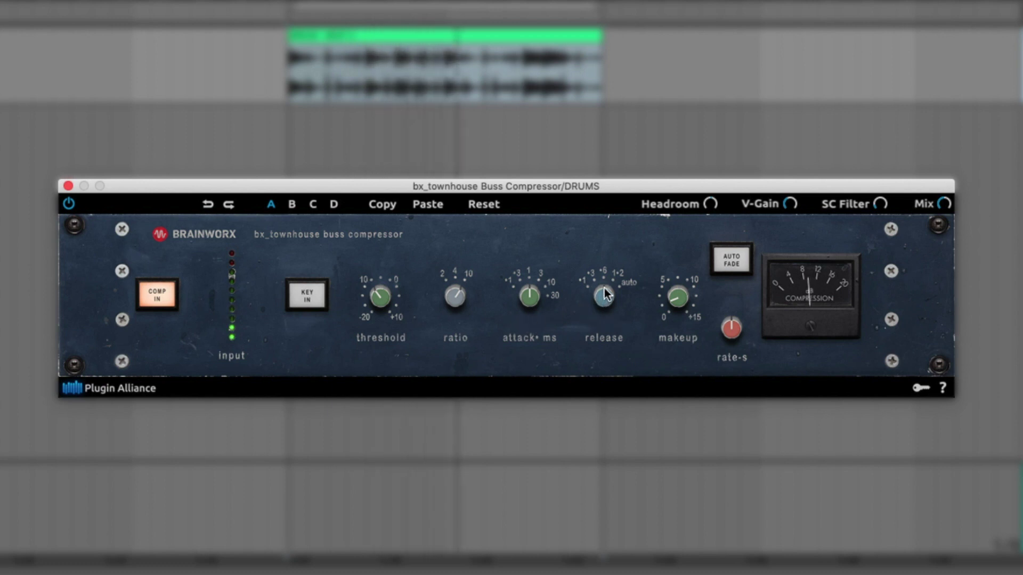
left_click_drag(529, 295, 534, 273)
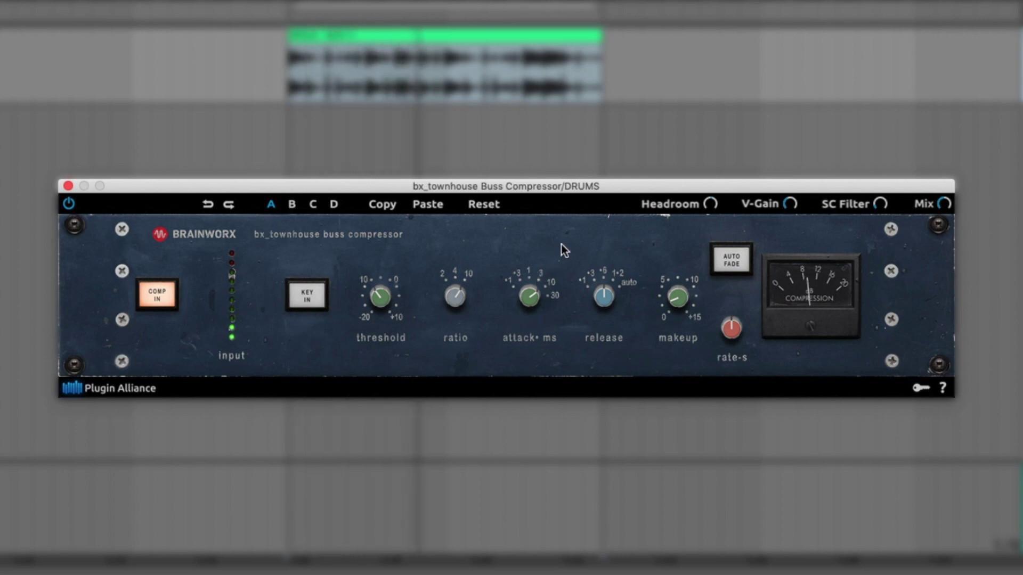
mouse_move(607, 294)
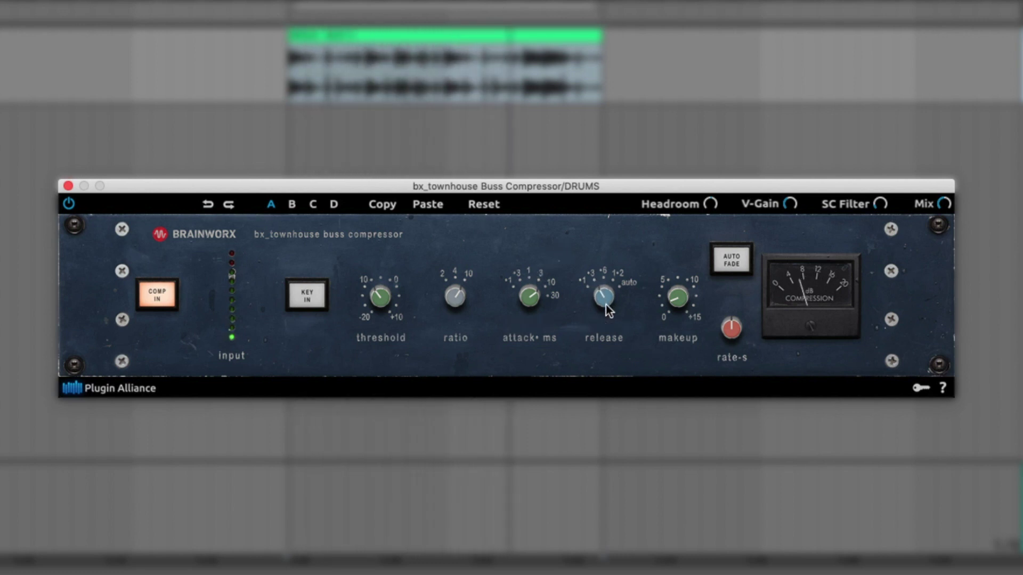
left_click_drag(944, 206, 948, 183)
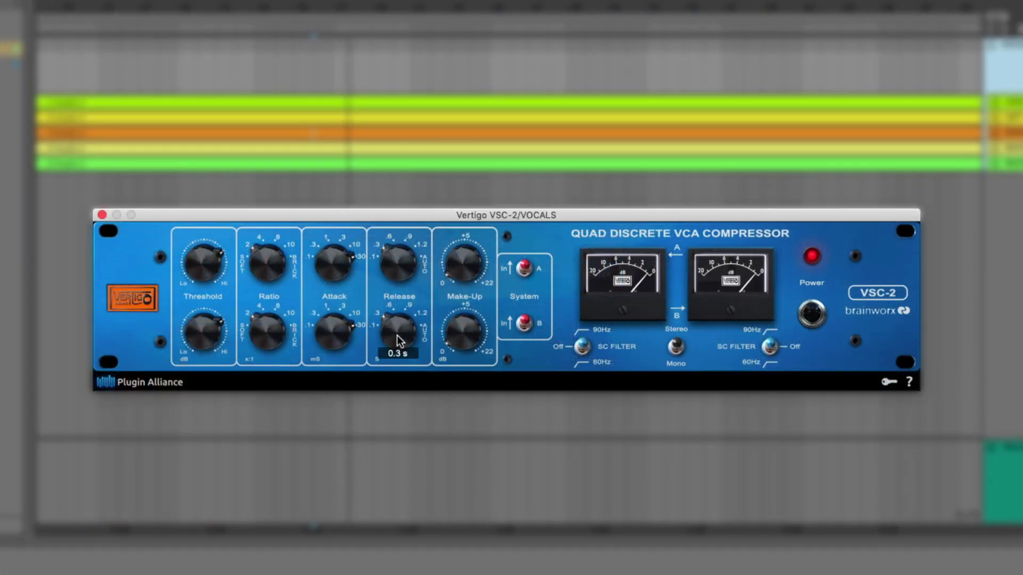
Step: Set both Vertigo VSC-2 attack knobs to 3 ms and the lower make-up gain to +2.0 dB
left_click_drag(398, 335, 395, 348)
left_click_drag(332, 327, 333, 365)
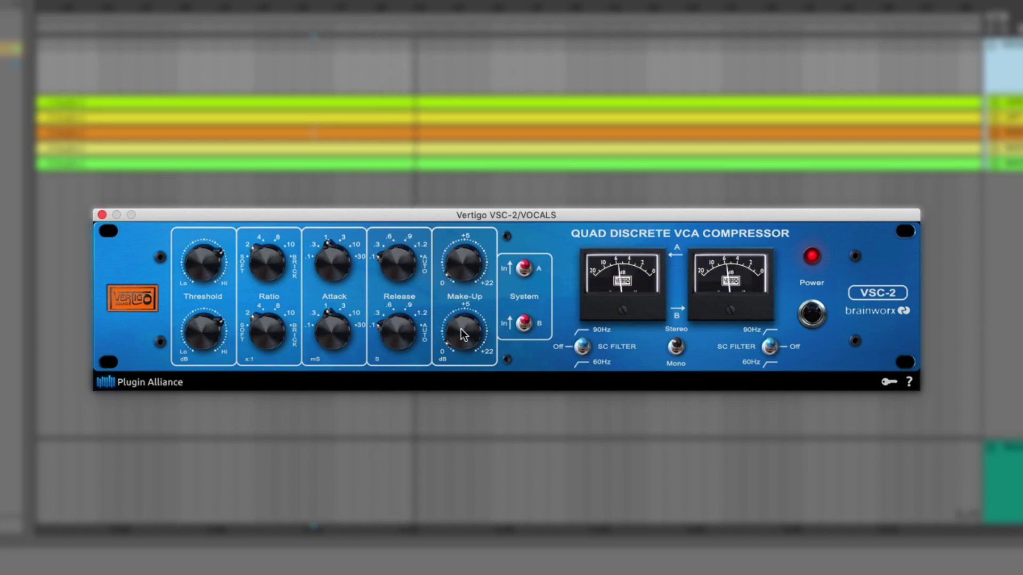
left_click_drag(462, 334, 463, 325)
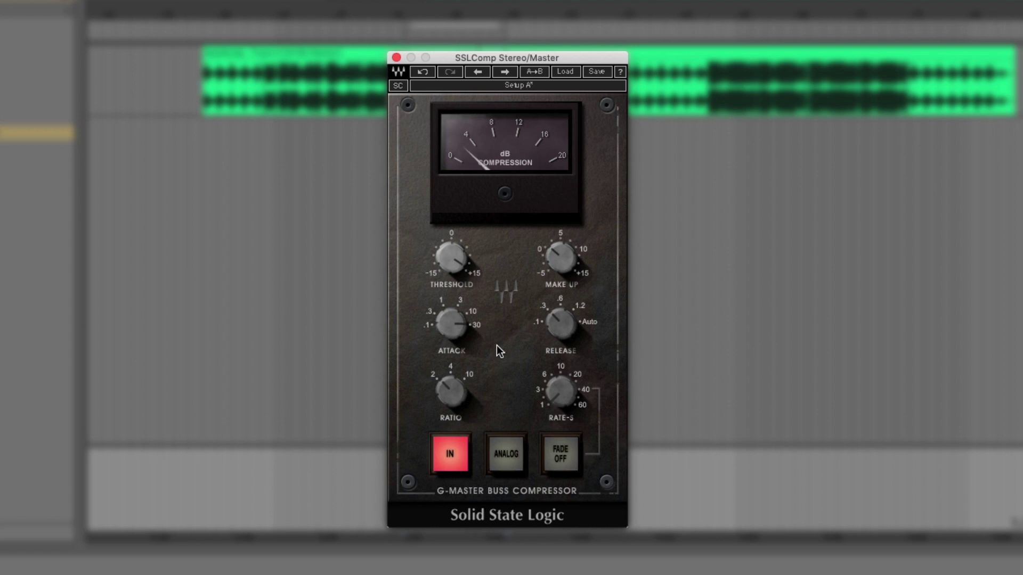
Step: Switch ANALOG on, set the release to 0.1 s and try a shorter attack around 10 ms
left_click(504, 454)
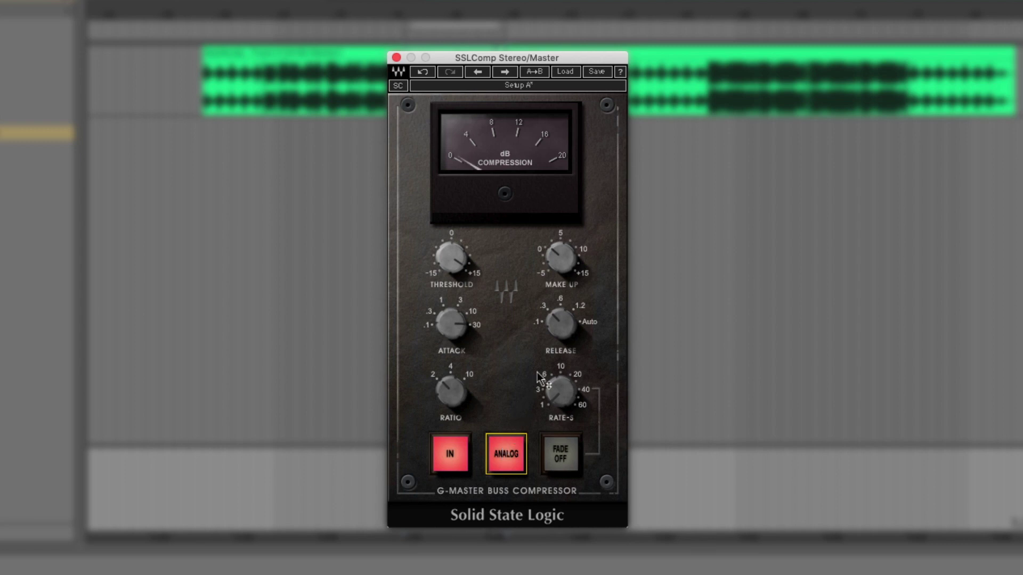
left_click_drag(561, 322, 560, 326)
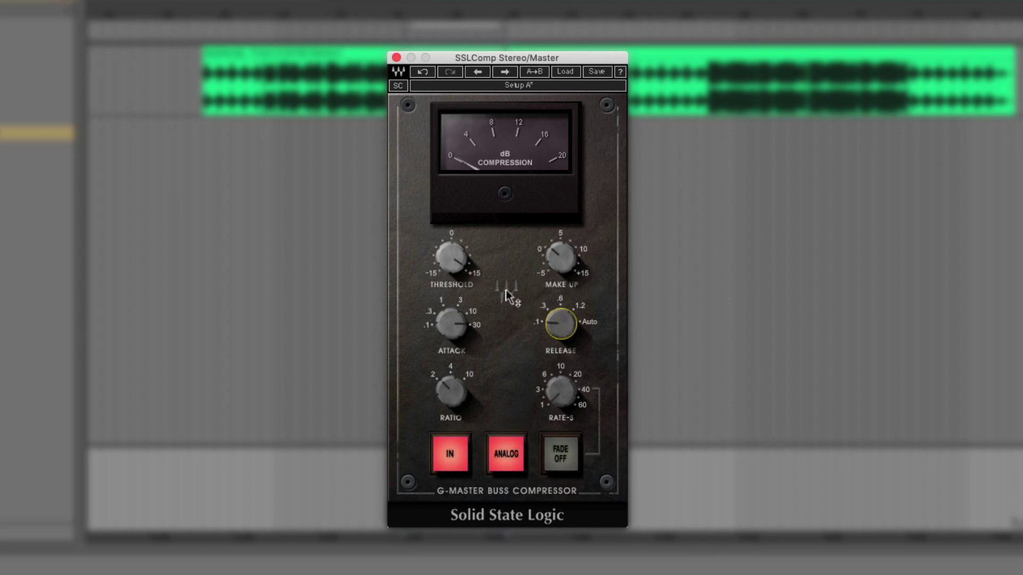
left_click(456, 261)
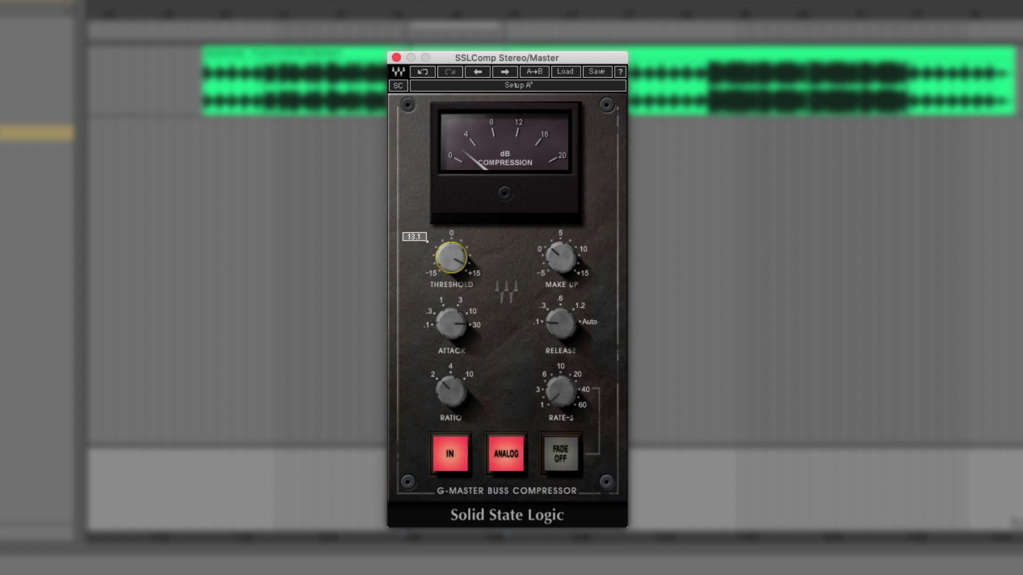
left_click(451, 324)
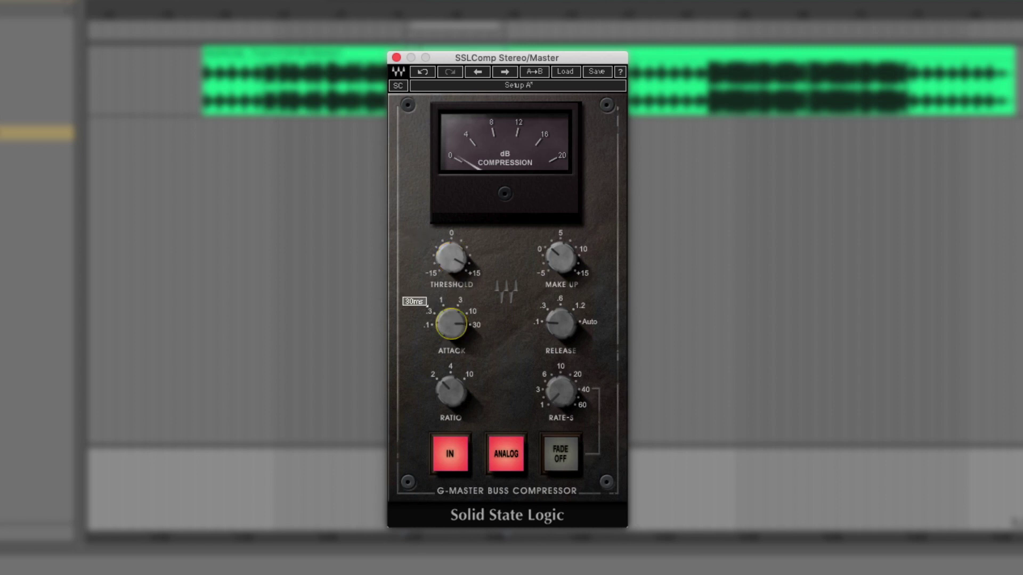
left_click_drag(451, 323, 451, 329)
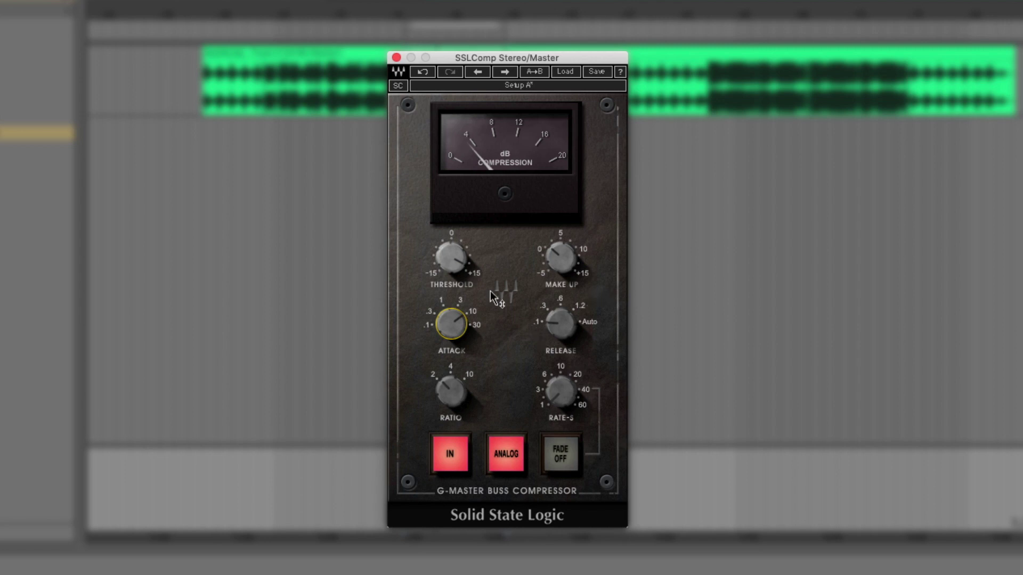
Step: Raise the threshold to 15, return the attack to 30 ms, trim make-up gain, and turn ANALOG off
left_click_drag(451, 259, 451, 256)
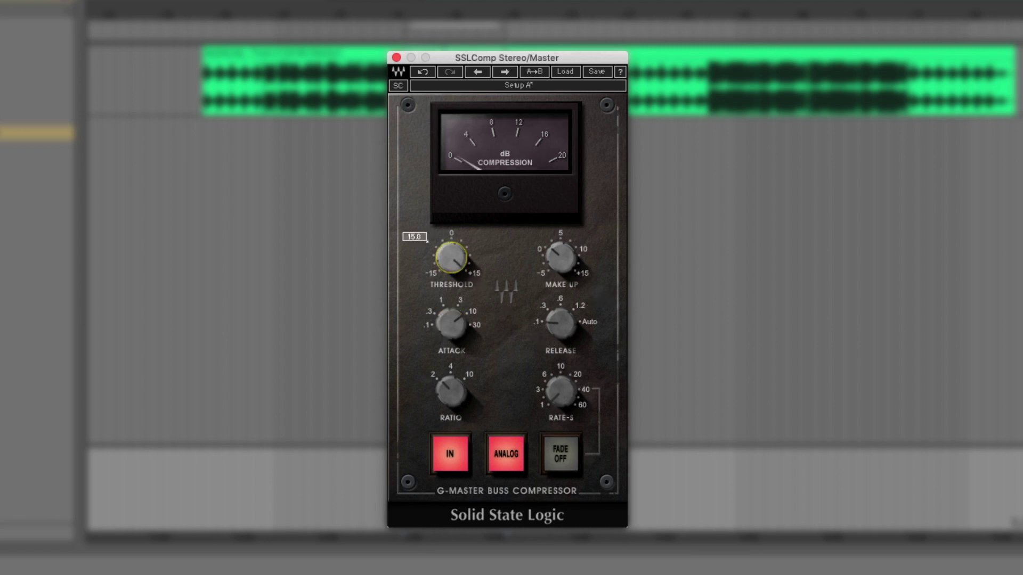
left_click_drag(451, 256, 451, 251)
left_click_drag(457, 331, 462, 288)
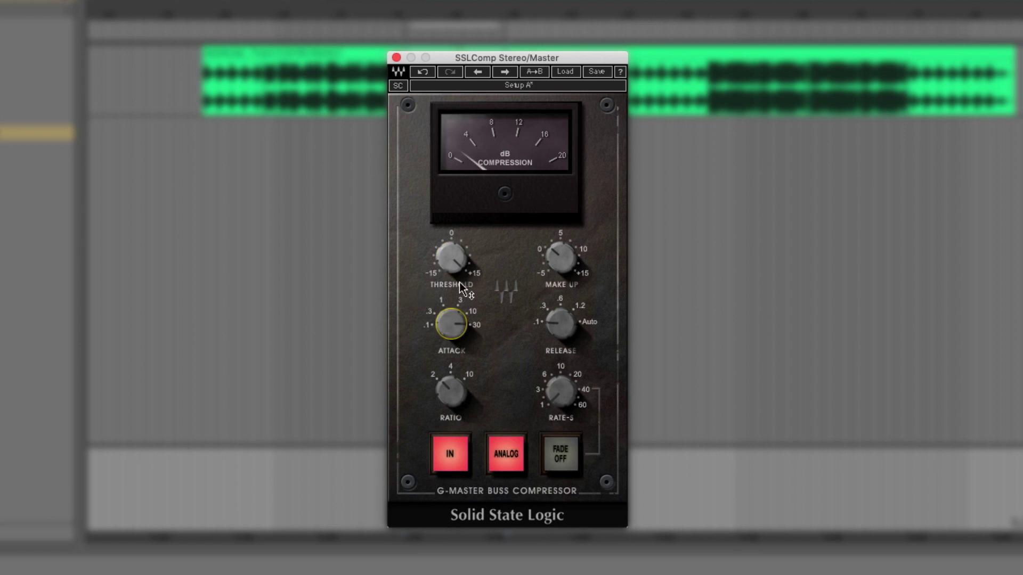
left_click_drag(559, 258, 559, 257)
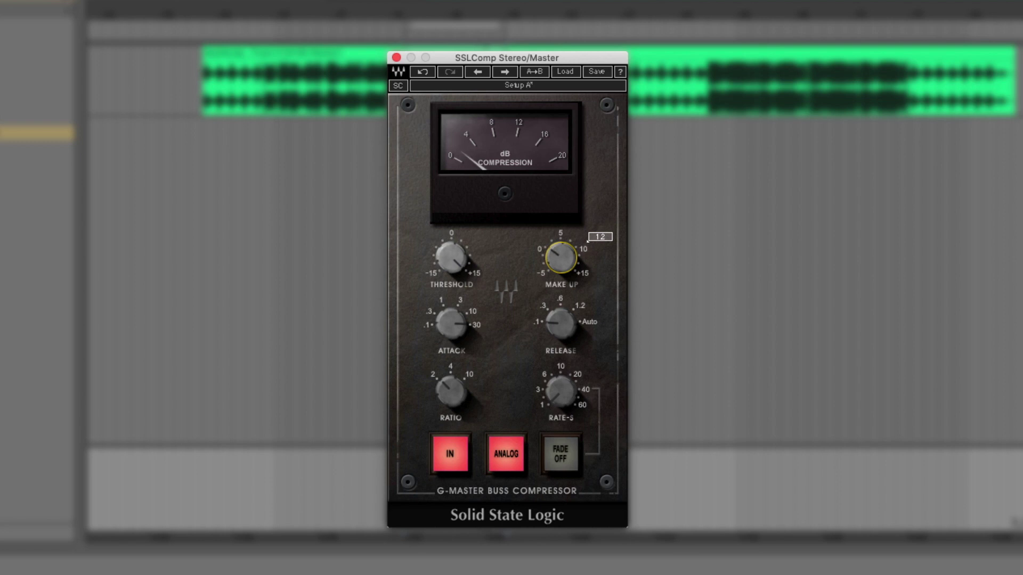
left_click_drag(561, 256, 561, 256)
left_click(497, 451)
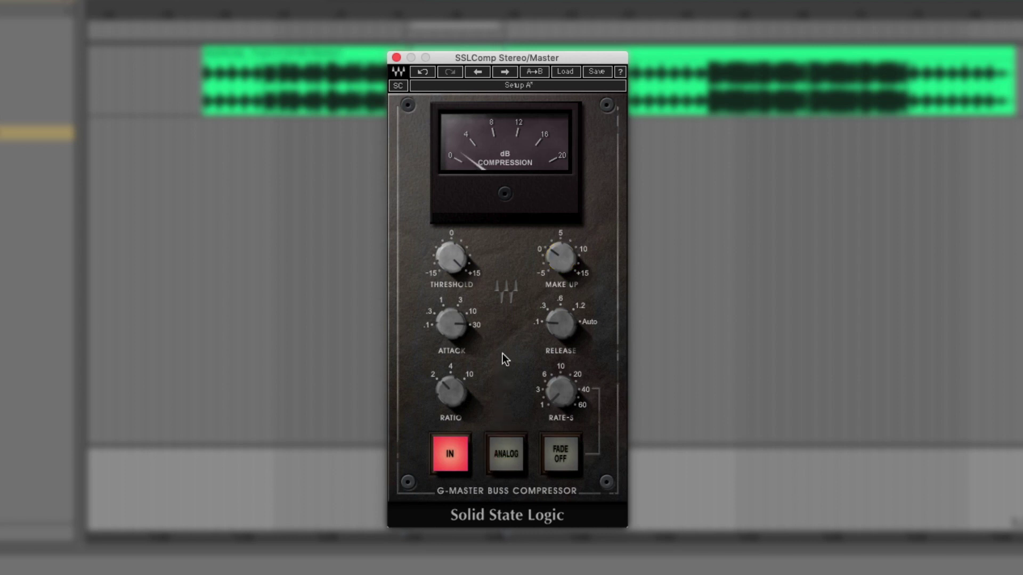